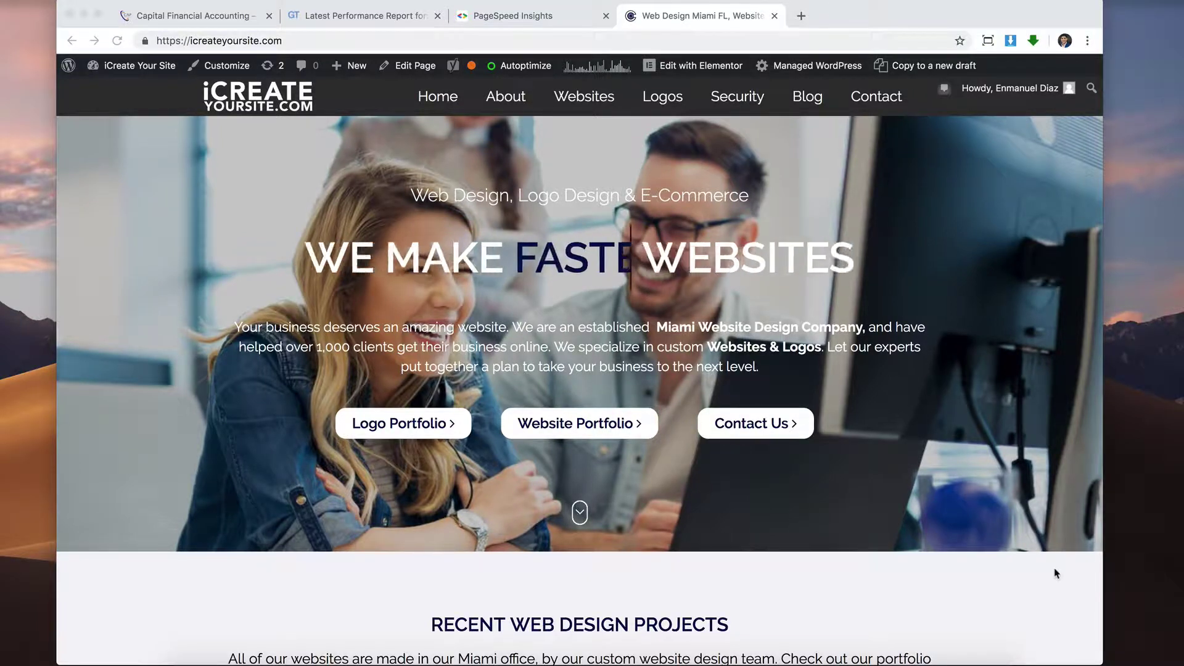
Step: Compare the agency site's PageSpeed score of 92 and its GTmetrix report against its homepage
scroll(988, 495, "down", 3)
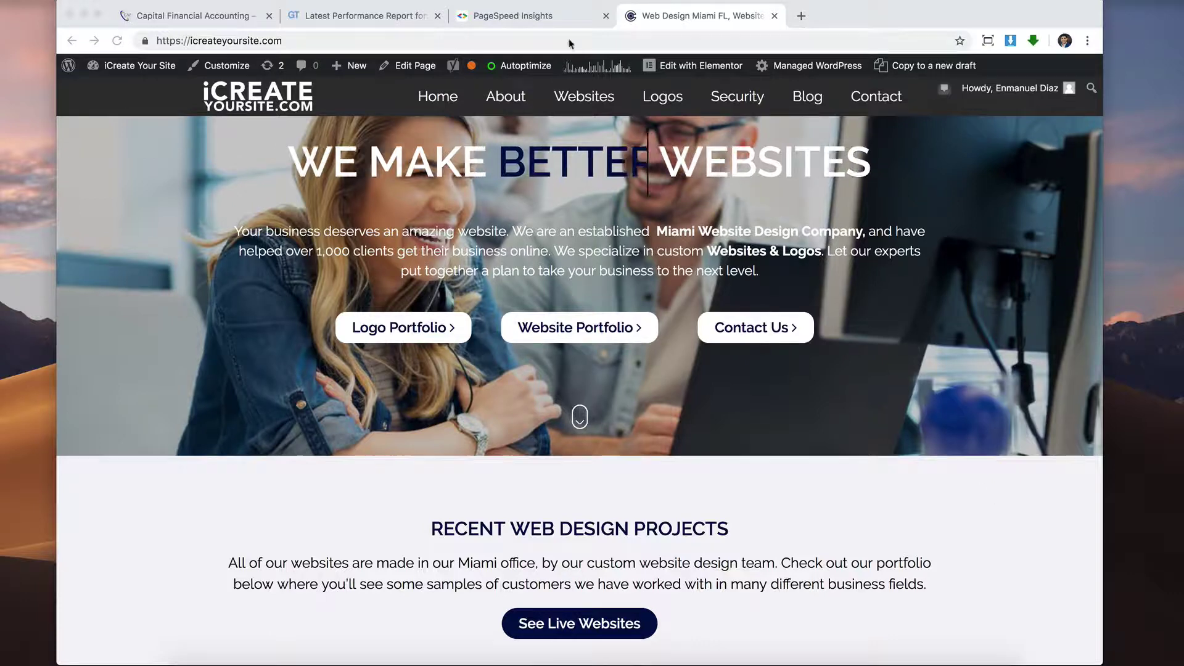
left_click(511, 16)
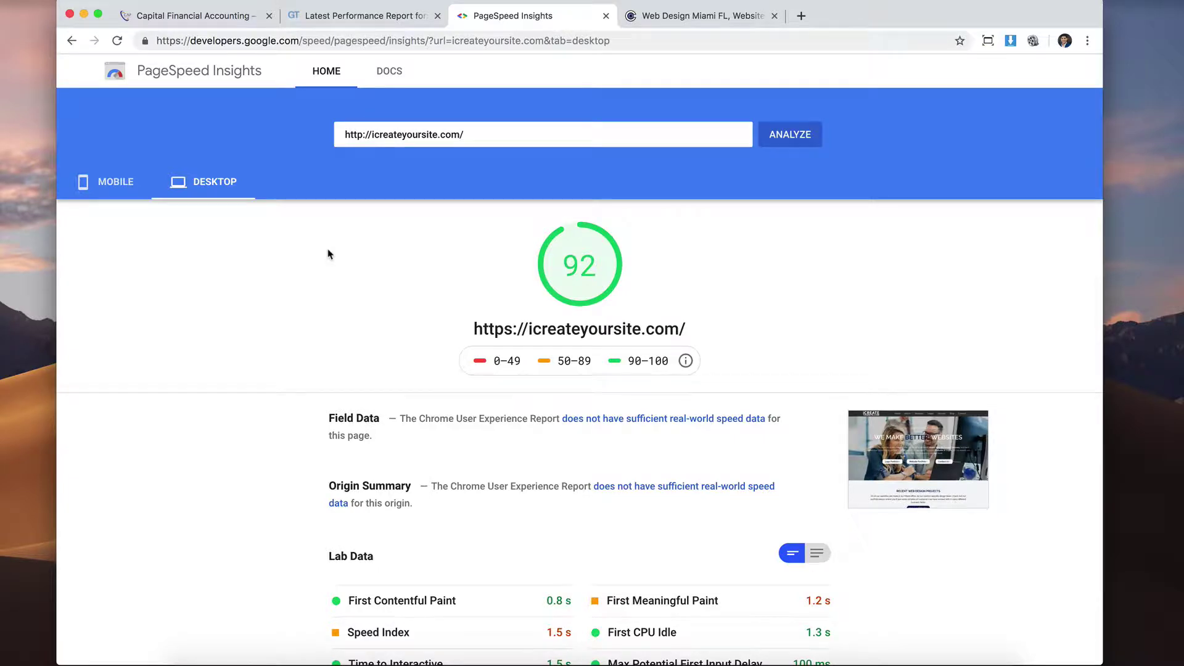
left_click(356, 18)
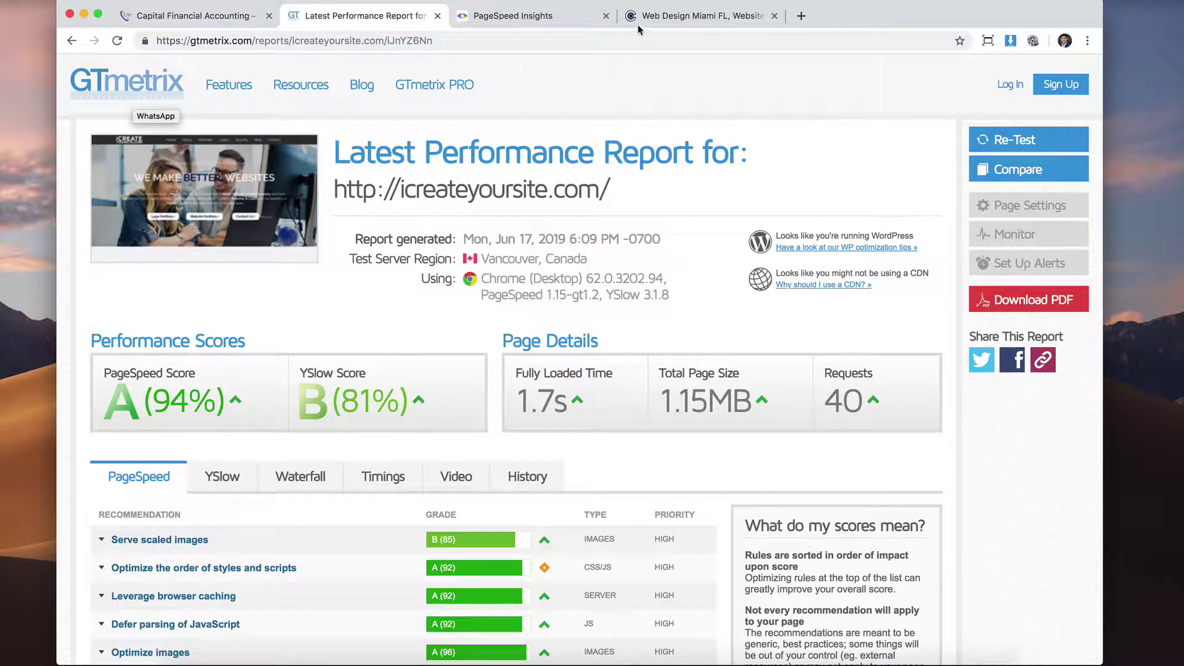
left_click(655, 17)
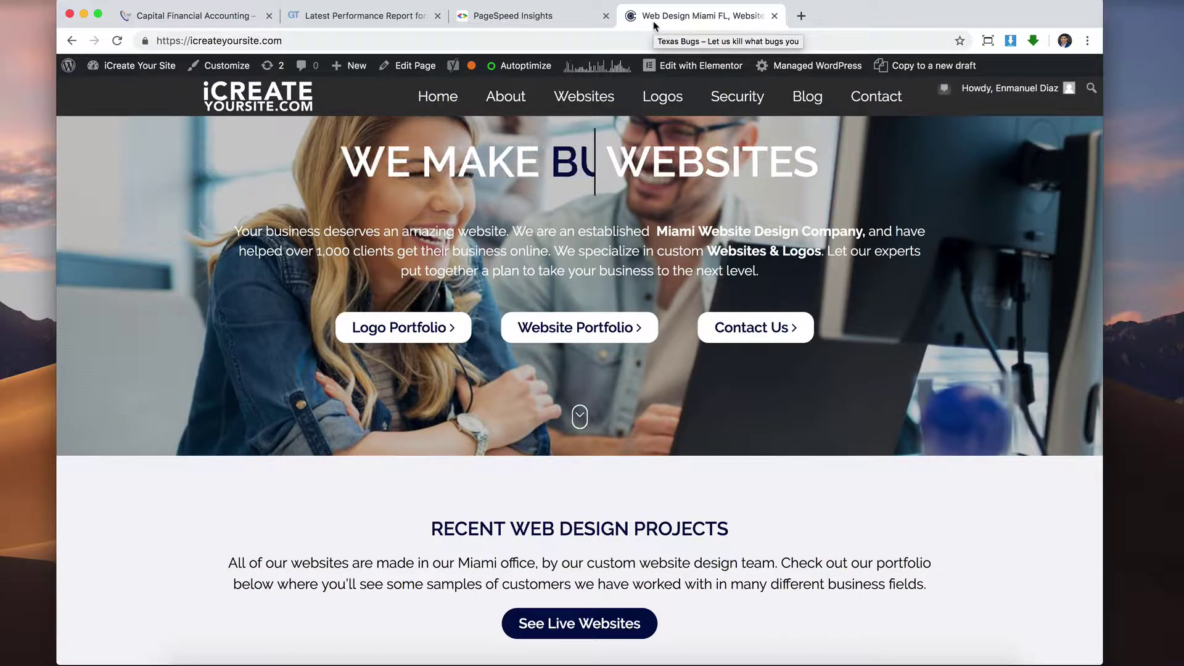
left_click(539, 17)
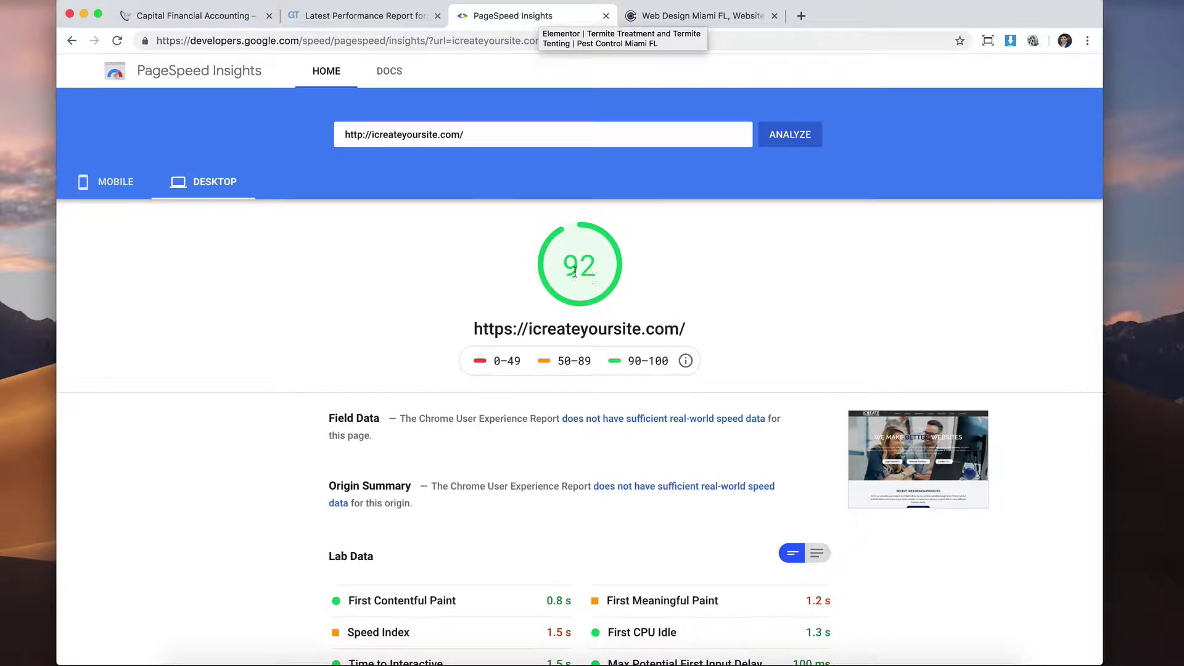
left_click(344, 15)
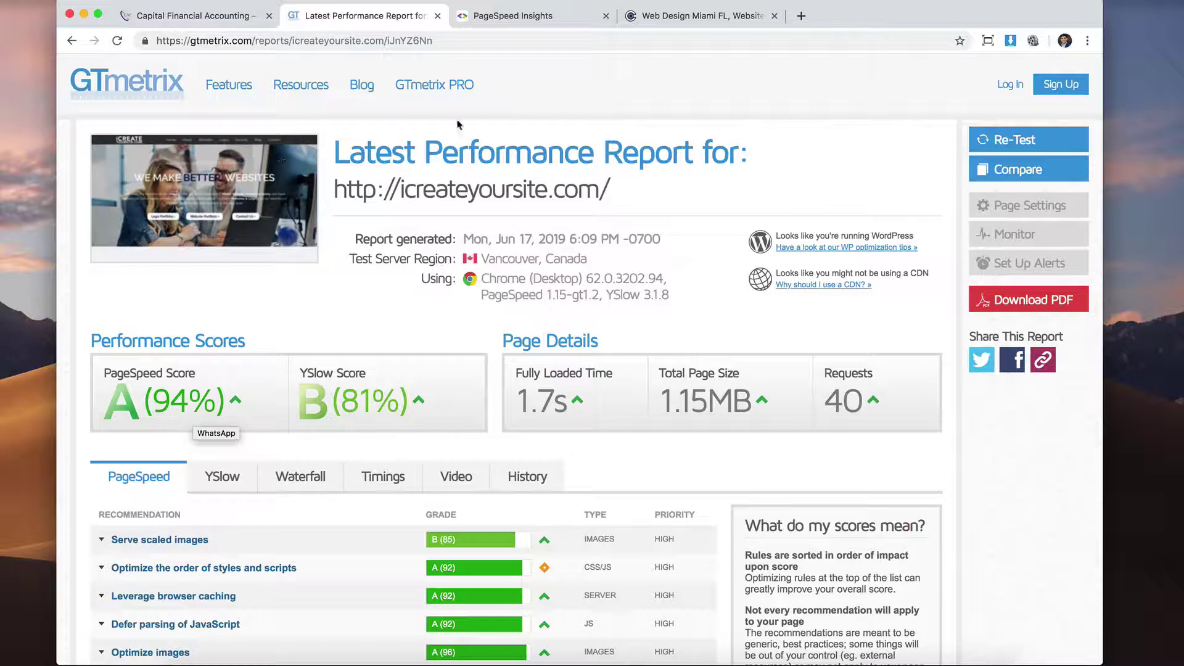
left_click(691, 23)
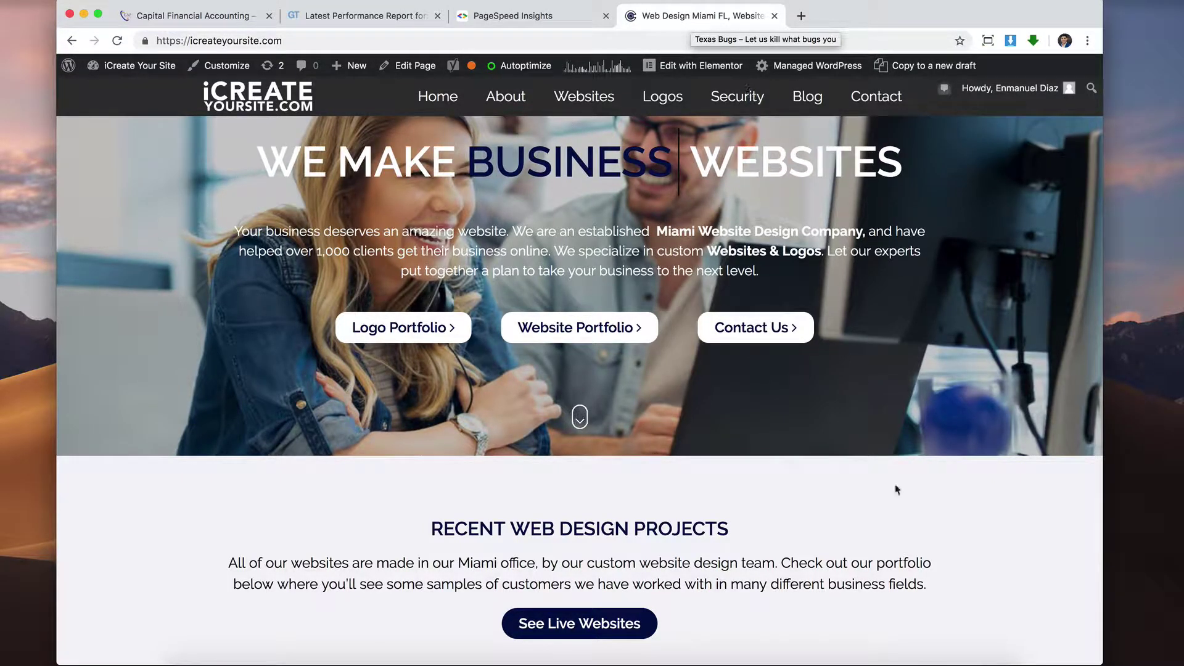
scroll(895, 489, "down", 8)
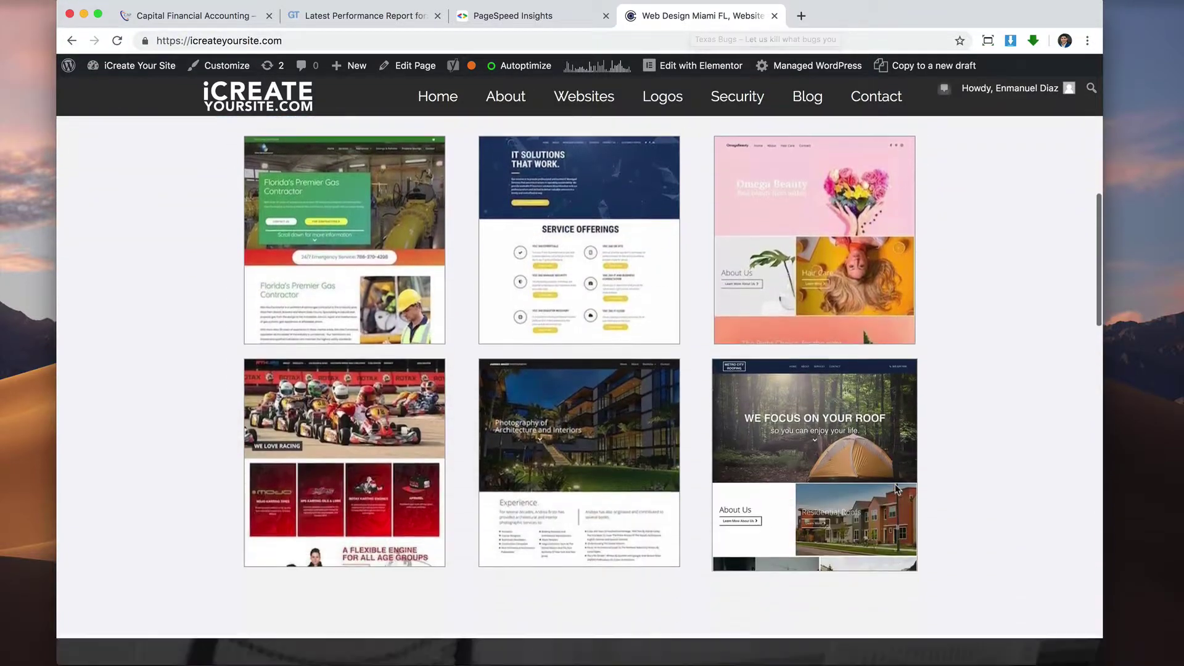
scroll(896, 488, "up", 10)
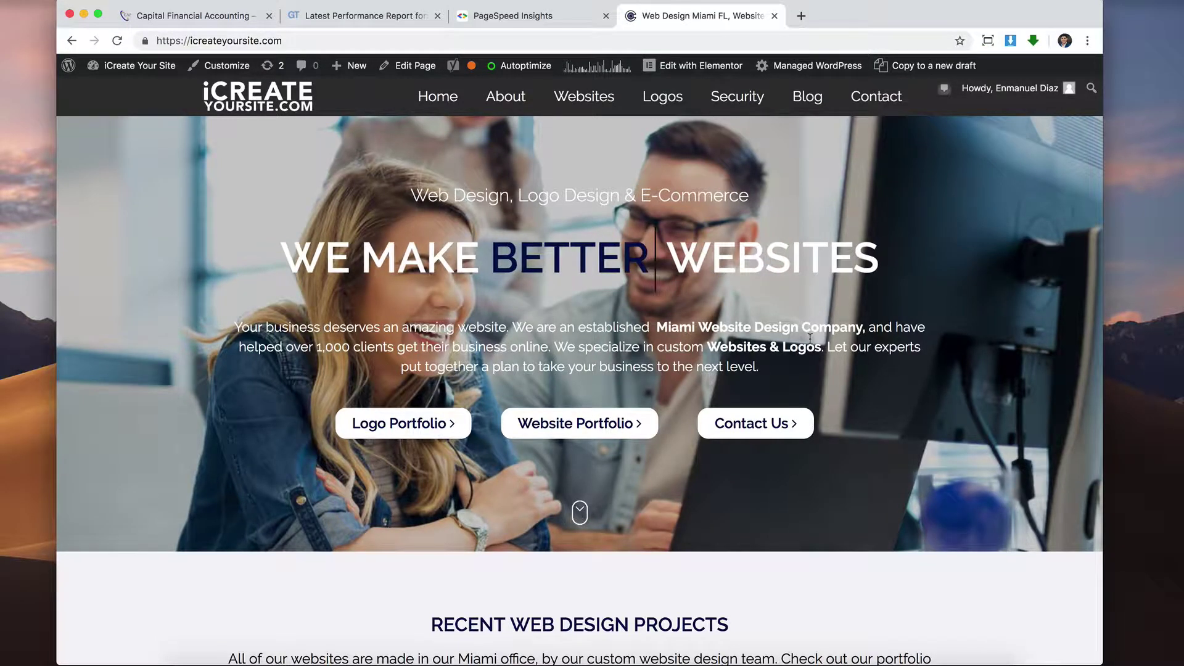
Step: Close the agency homepage tab and bring up the Capital Financial Accounting homepage
left_click(218, 16)
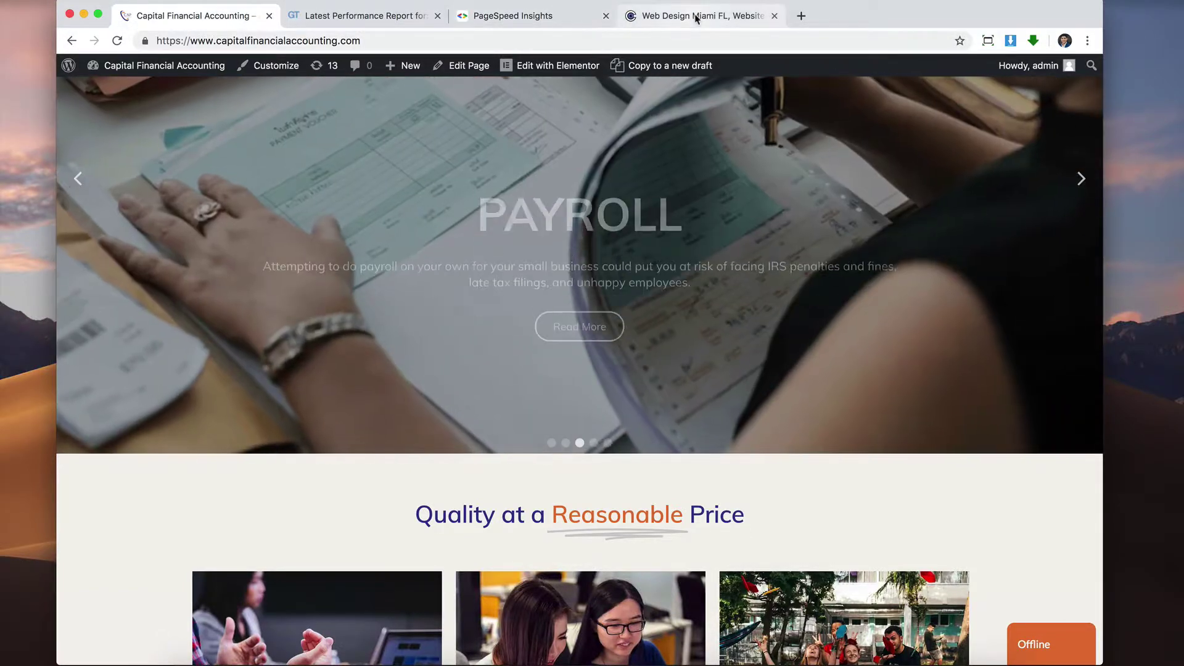
left_click(748, 17)
left_click(775, 16)
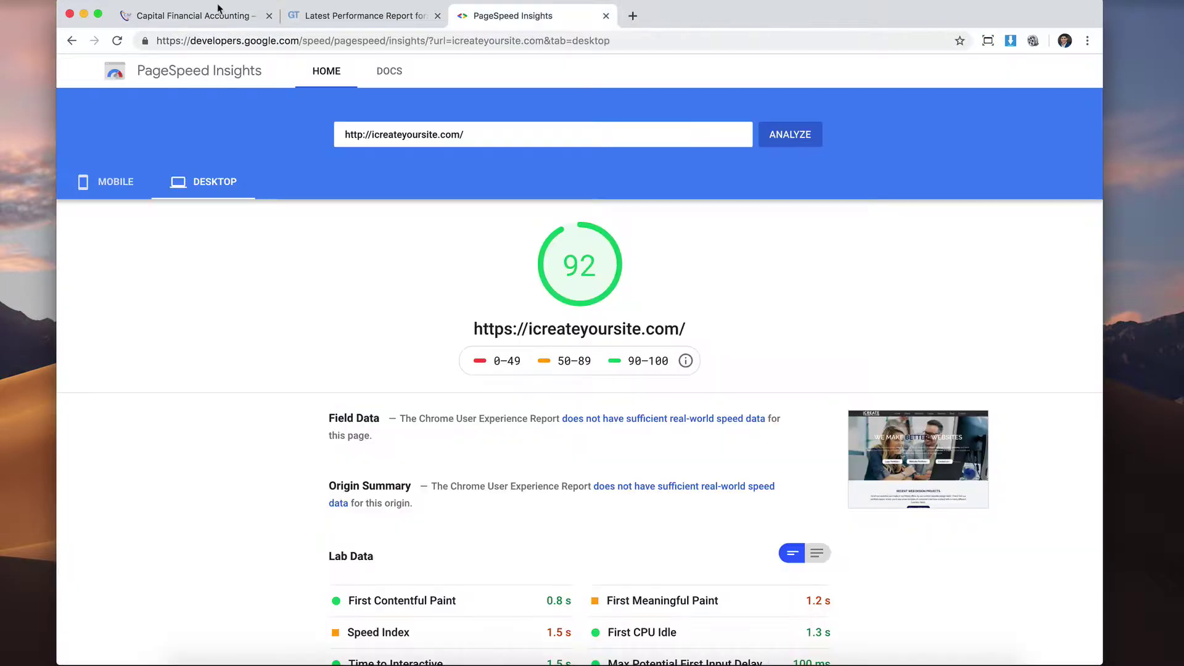
left_click(182, 17)
scroll(880, 327, "up", 4)
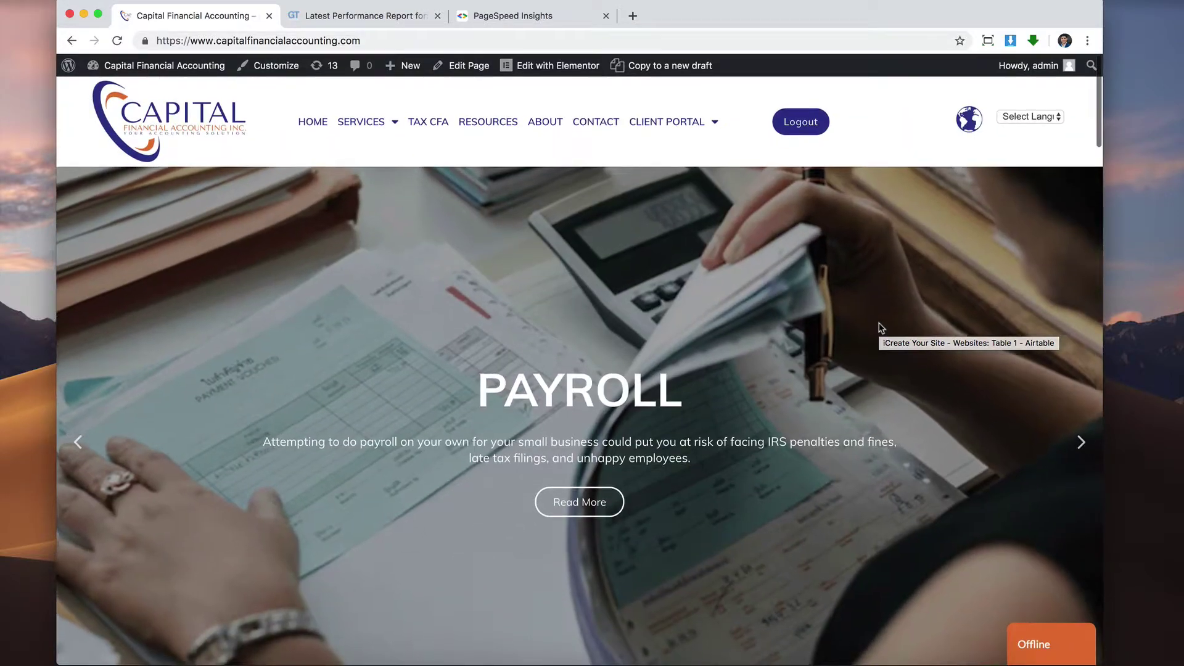
scroll(880, 328, "down", 8)
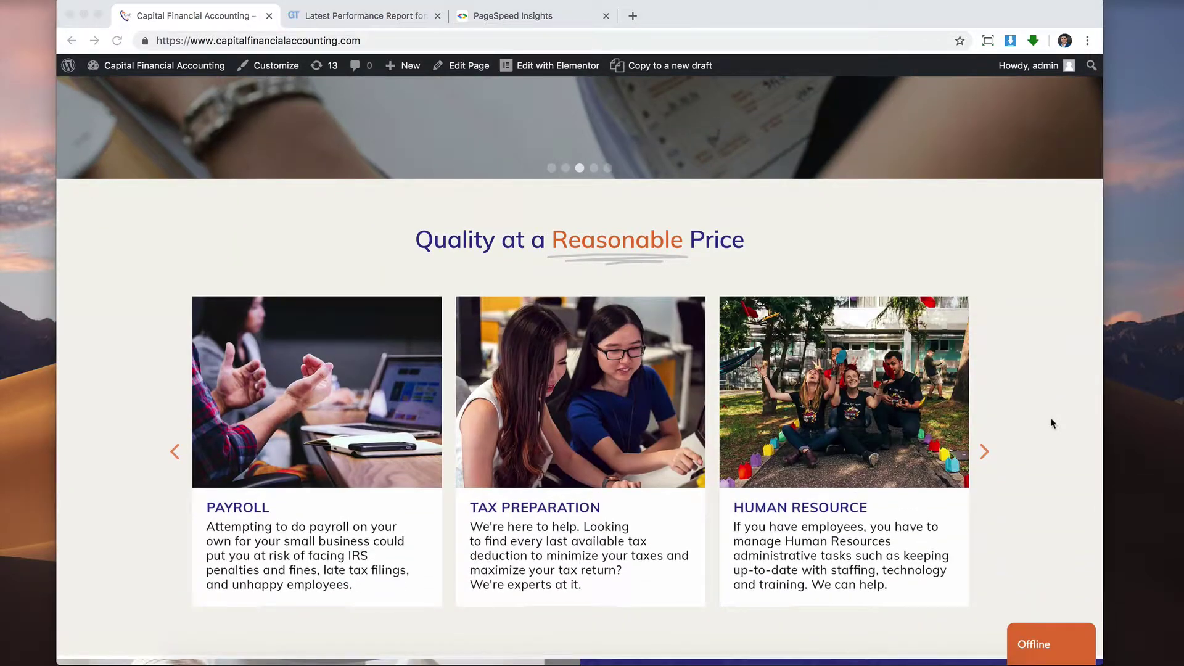
scroll(1049, 417, "down", 6)
Step: Scroll through the client homepage and select its web address for copying
scroll(1052, 423, "down", 10)
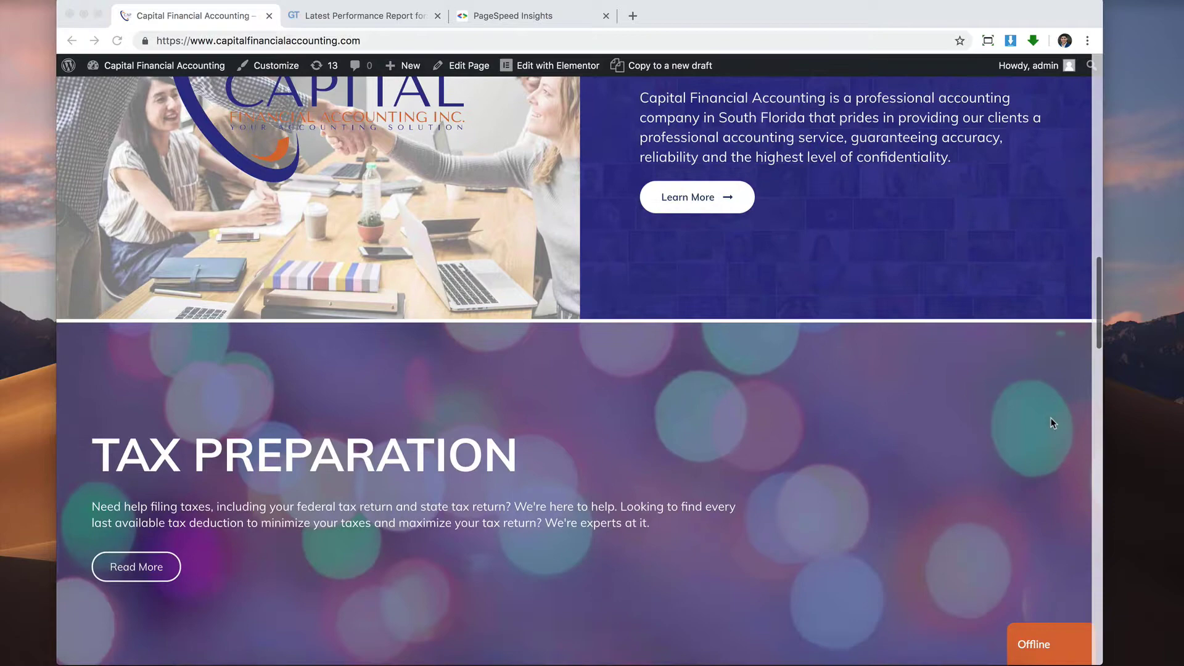
scroll(1053, 423, "down", 8)
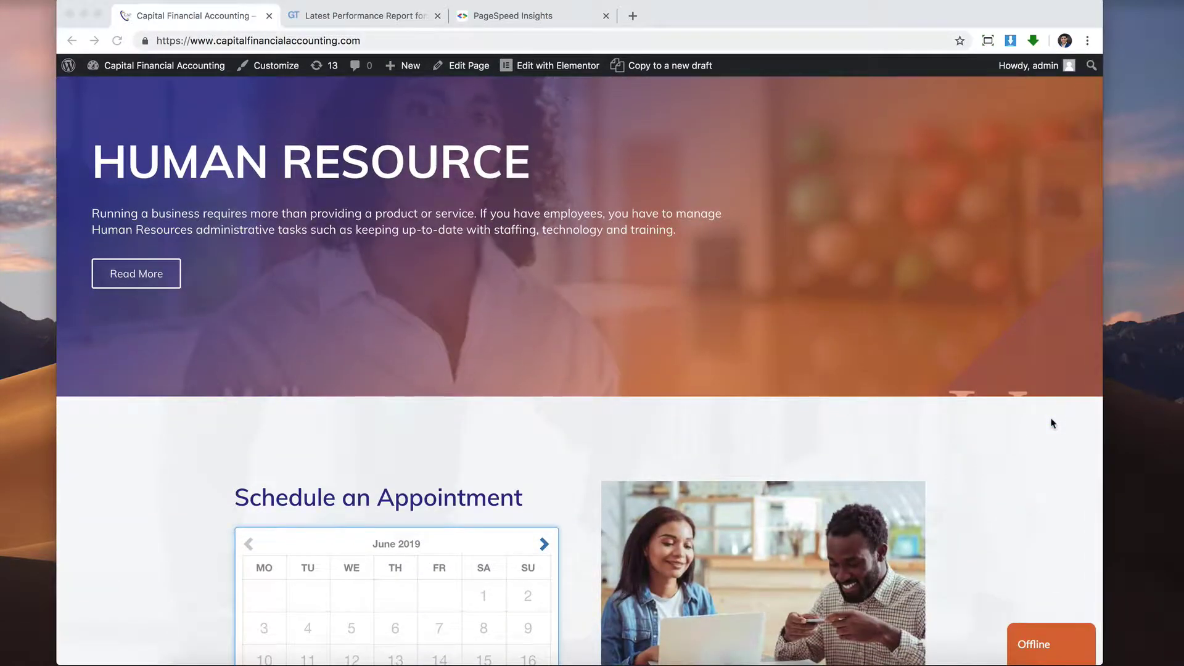
scroll(1052, 423, "down", 6)
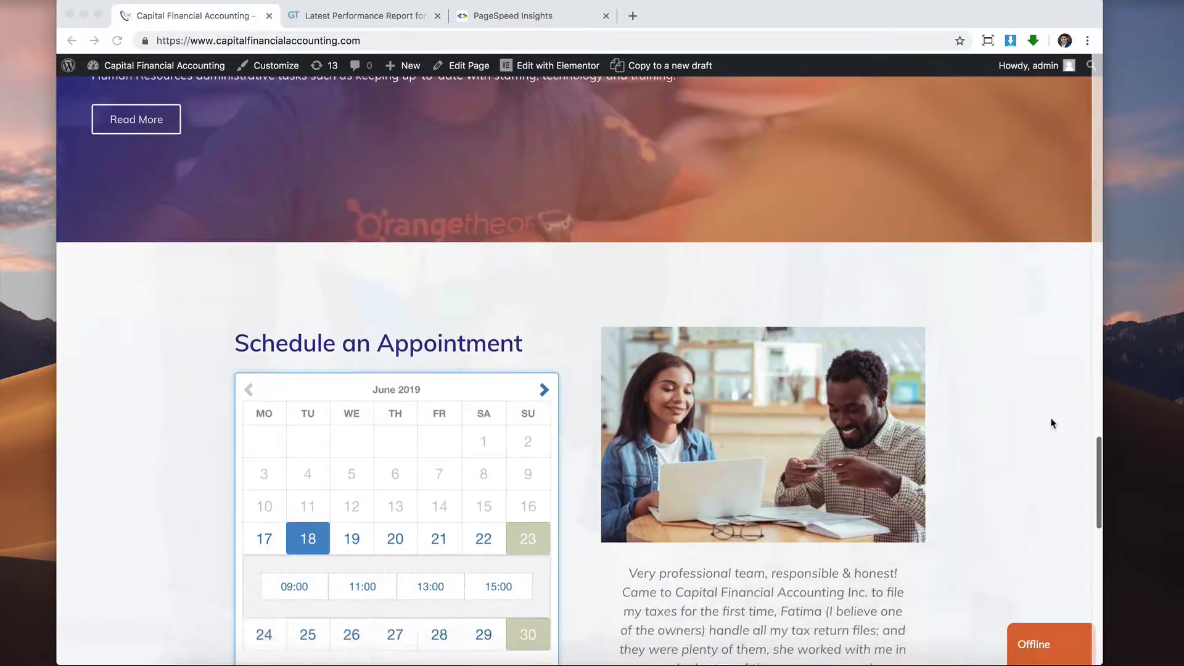
scroll(1052, 423, "down", 10)
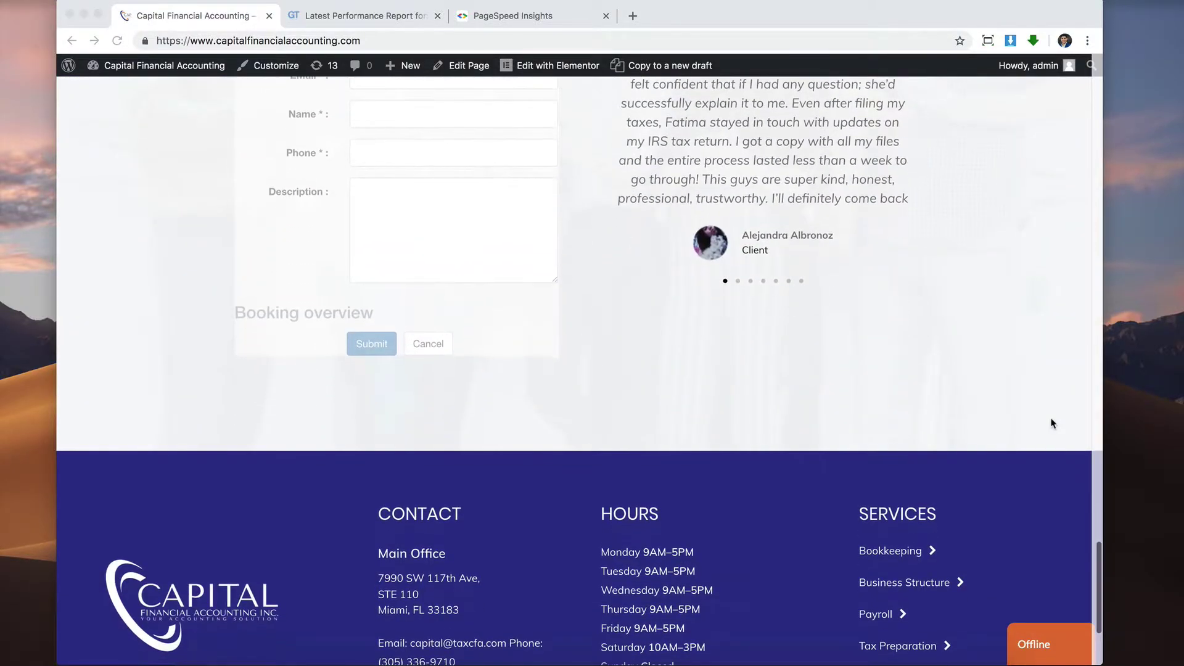
scroll(1053, 423, "up", 12)
scroll(1053, 423, "up", 15)
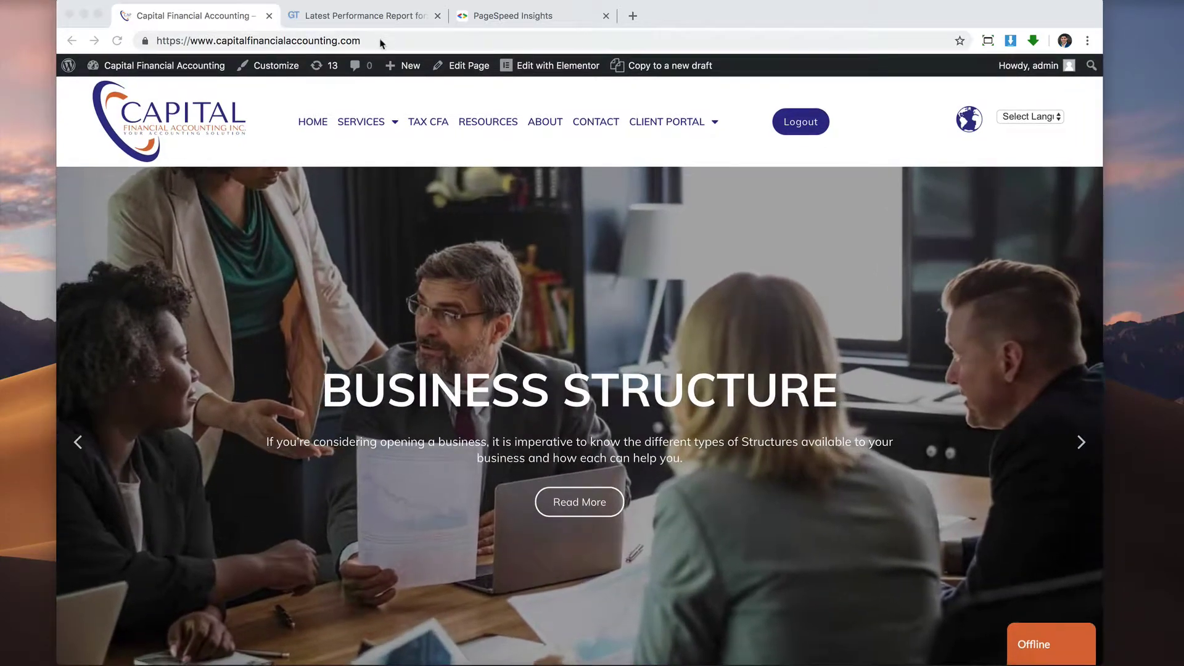
left_click(380, 40)
key("super+c")
Step: Replace the PageSpeed Insights address with the client URL and start its speed test
left_click(363, 19)
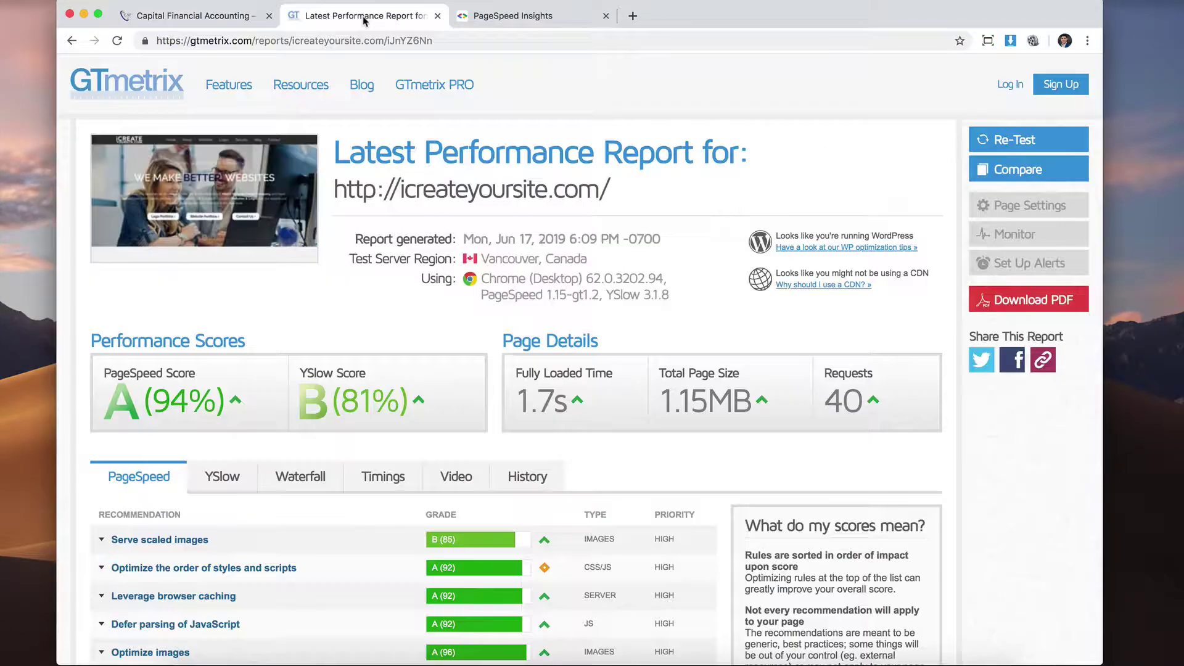
left_click(176, 90)
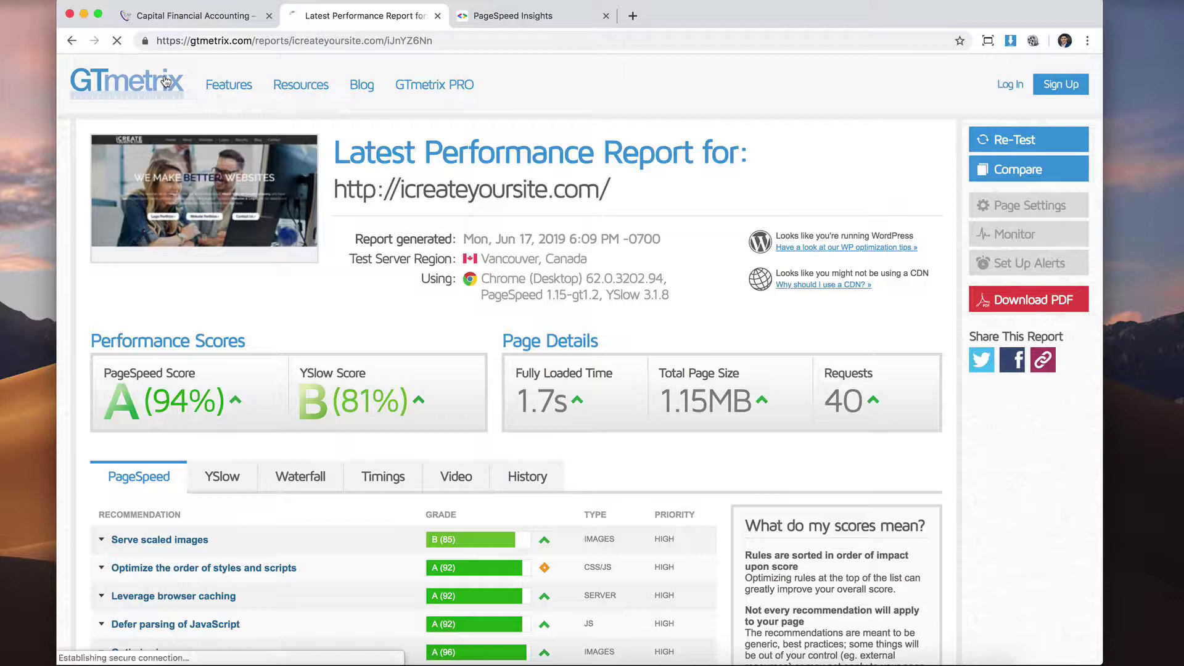
left_click(550, 22)
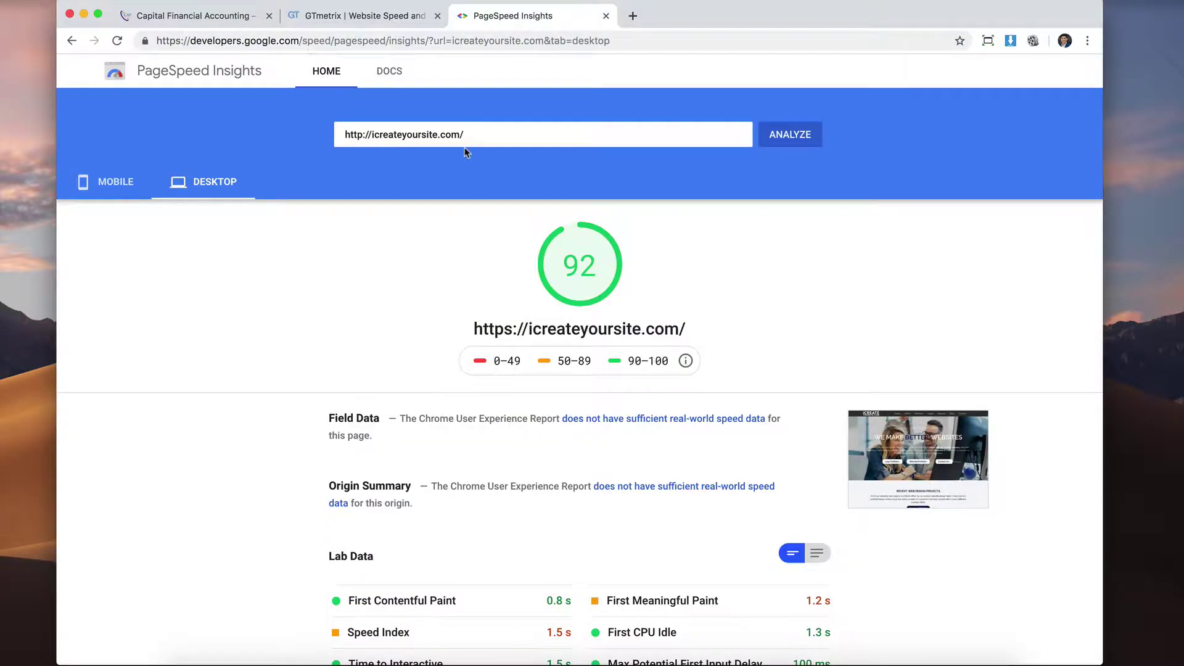
triple_click(477, 138)
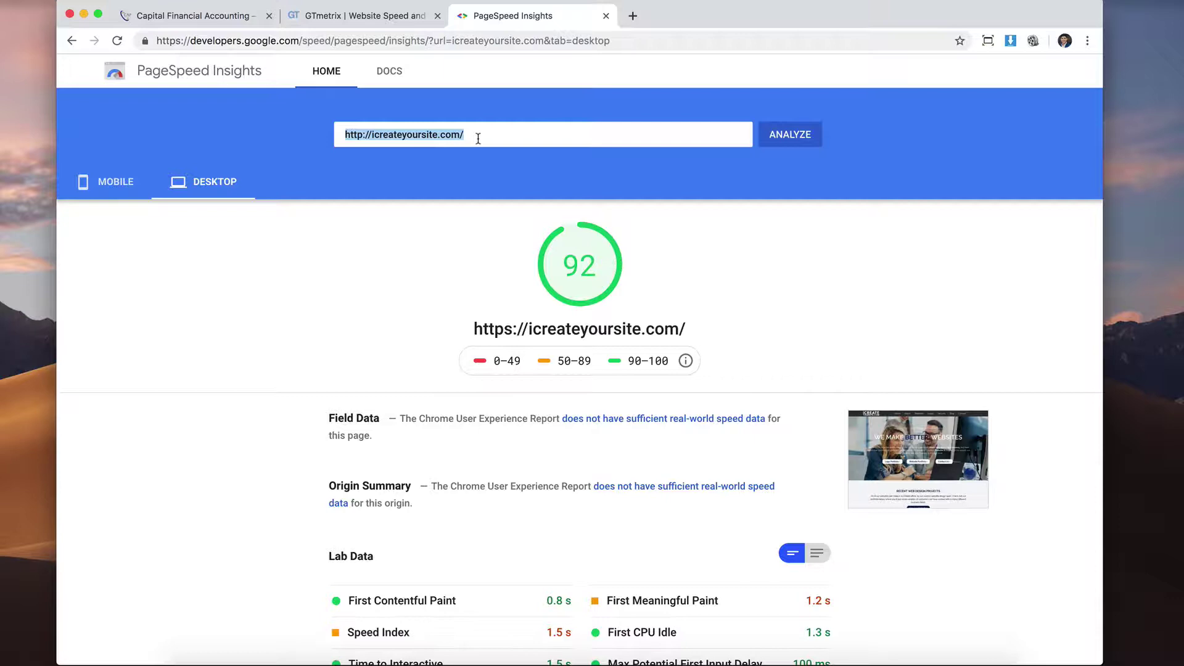
key("super+v")
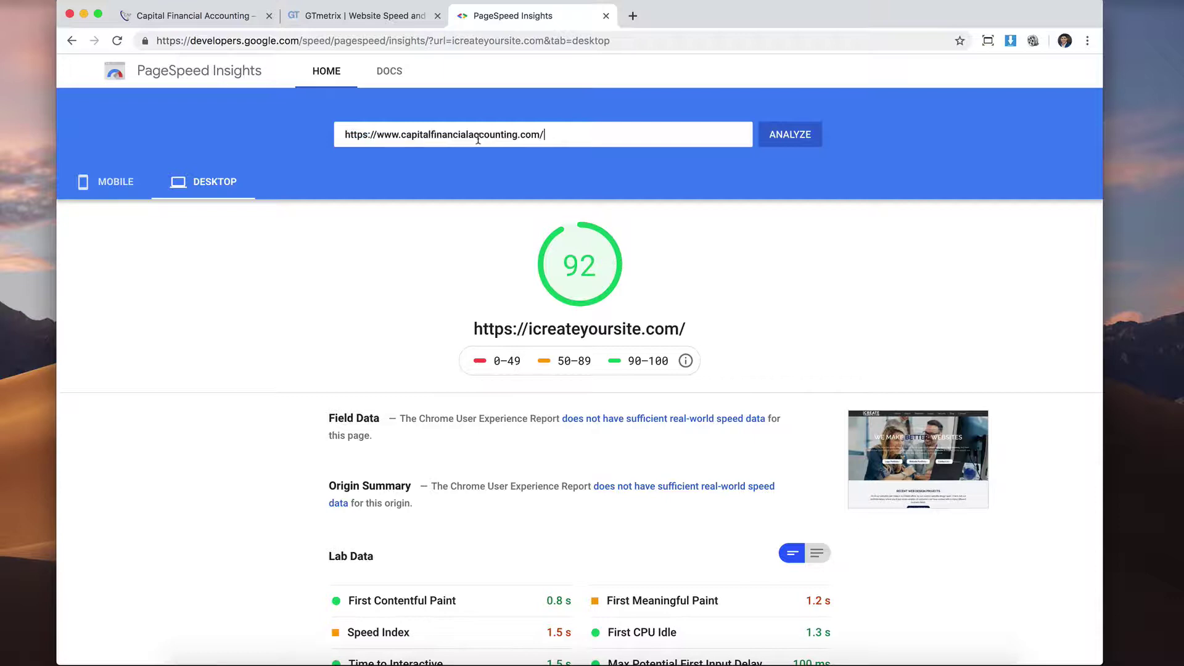
left_click(776, 144)
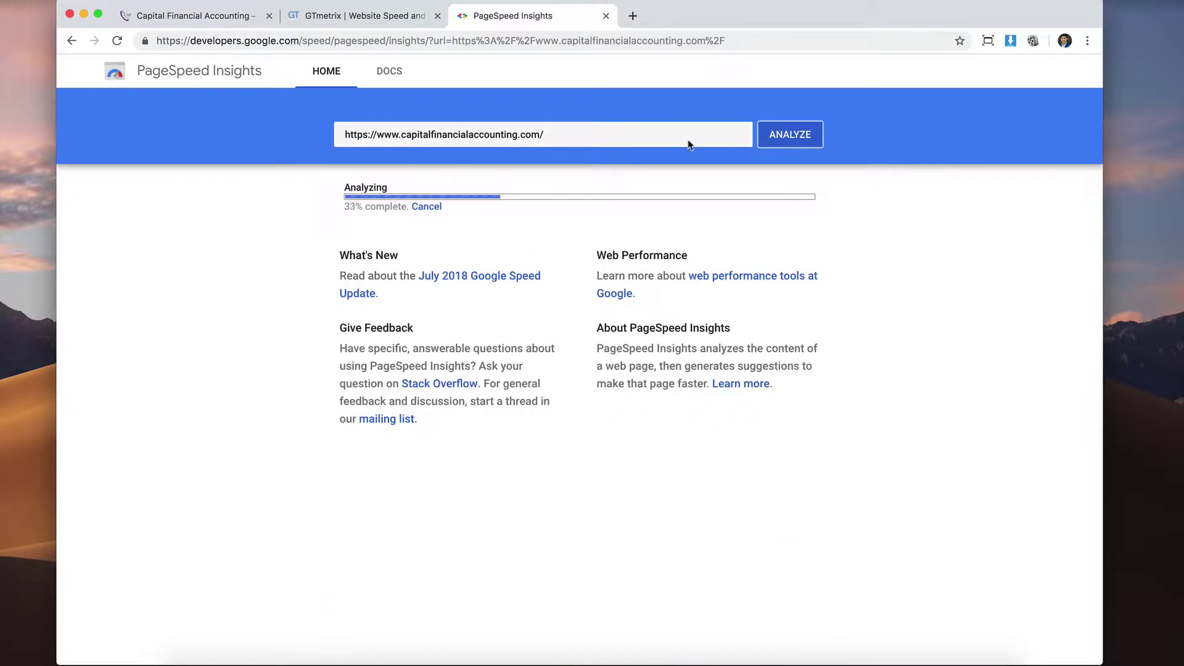
left_click(390, 22)
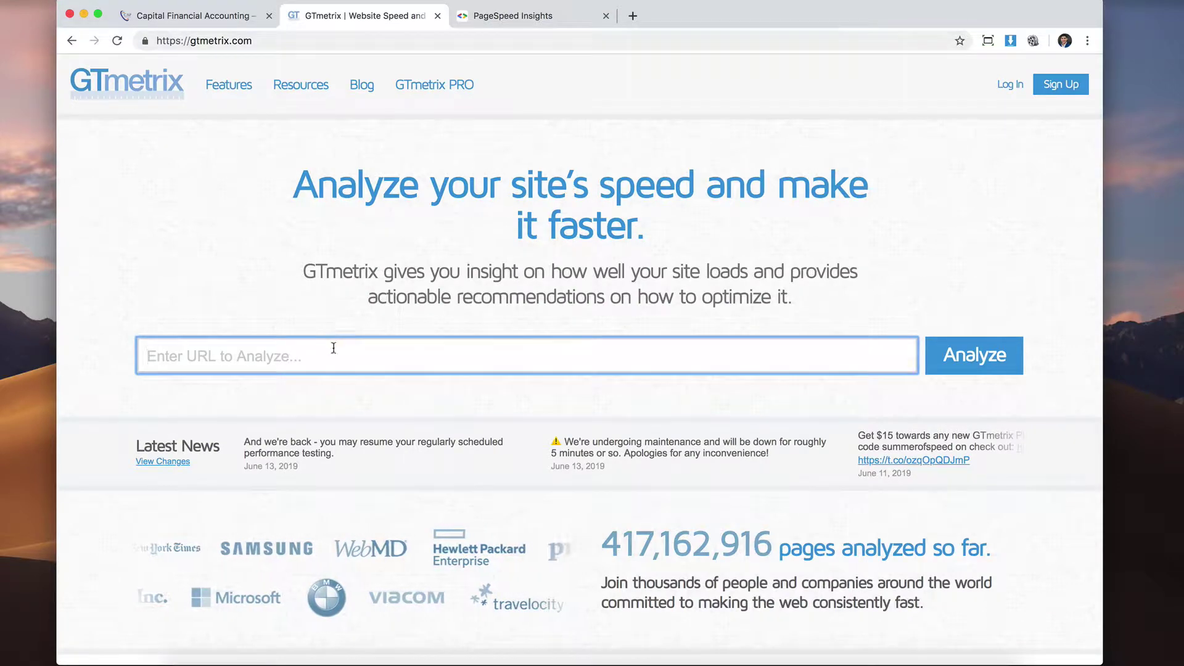
key("super+v")
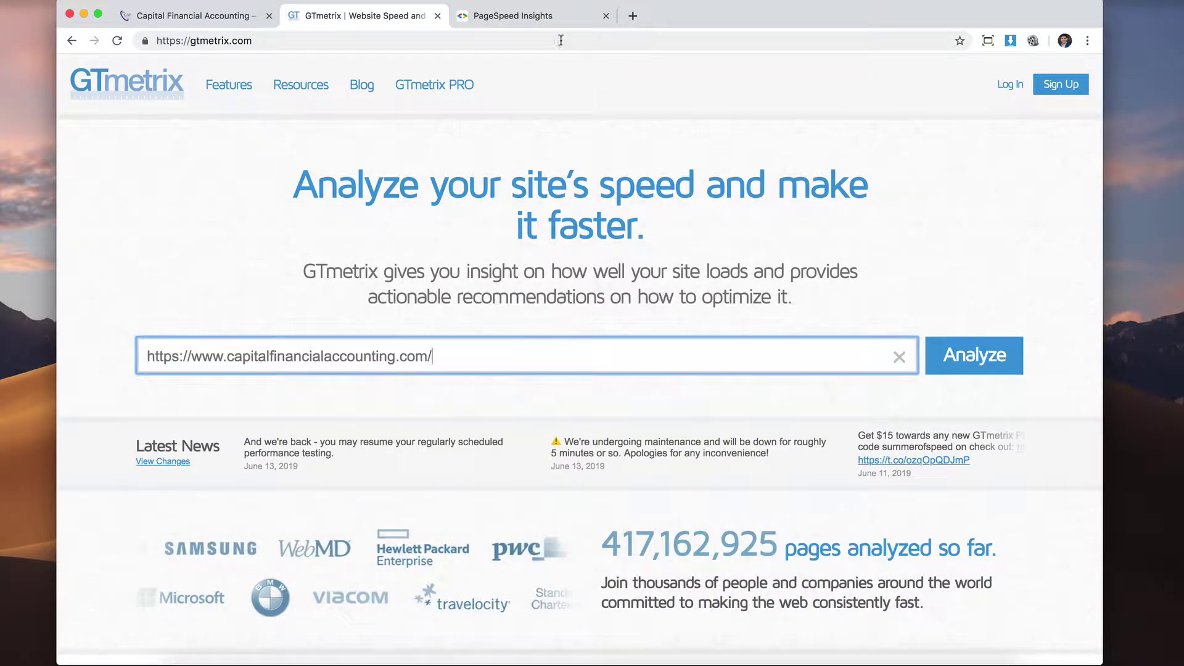
left_click(548, 18)
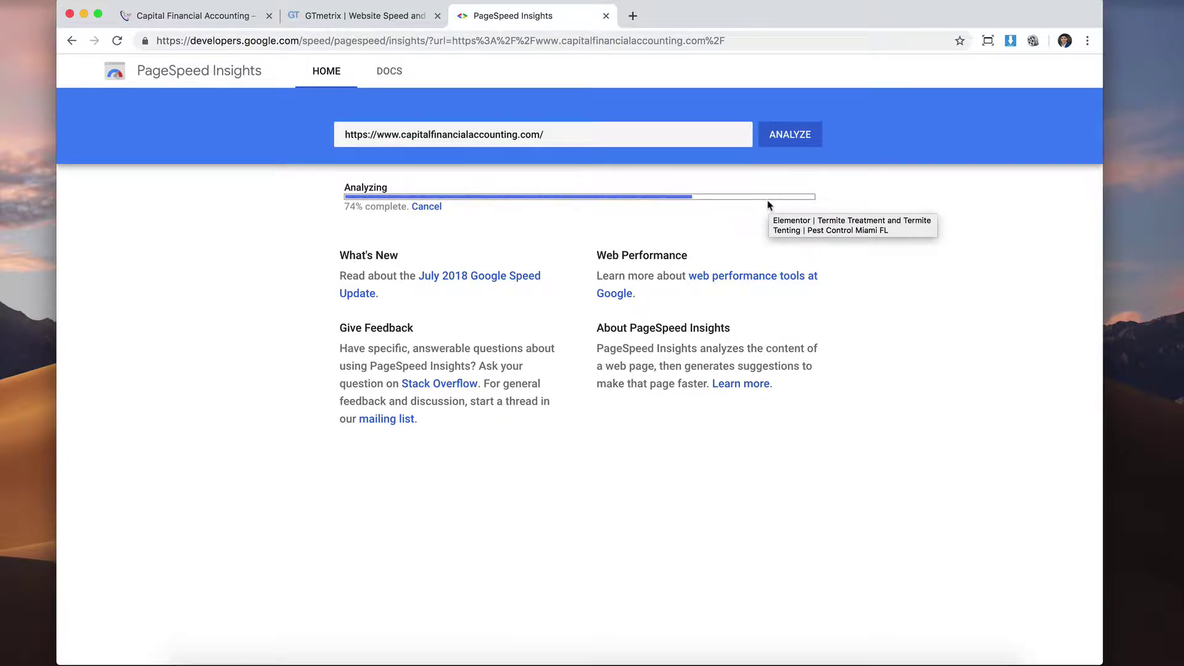
left_click(371, 18)
Step: Start the GTmetrix analysis and review PageSpeed Insights' mobile score of 6
left_click(962, 354)
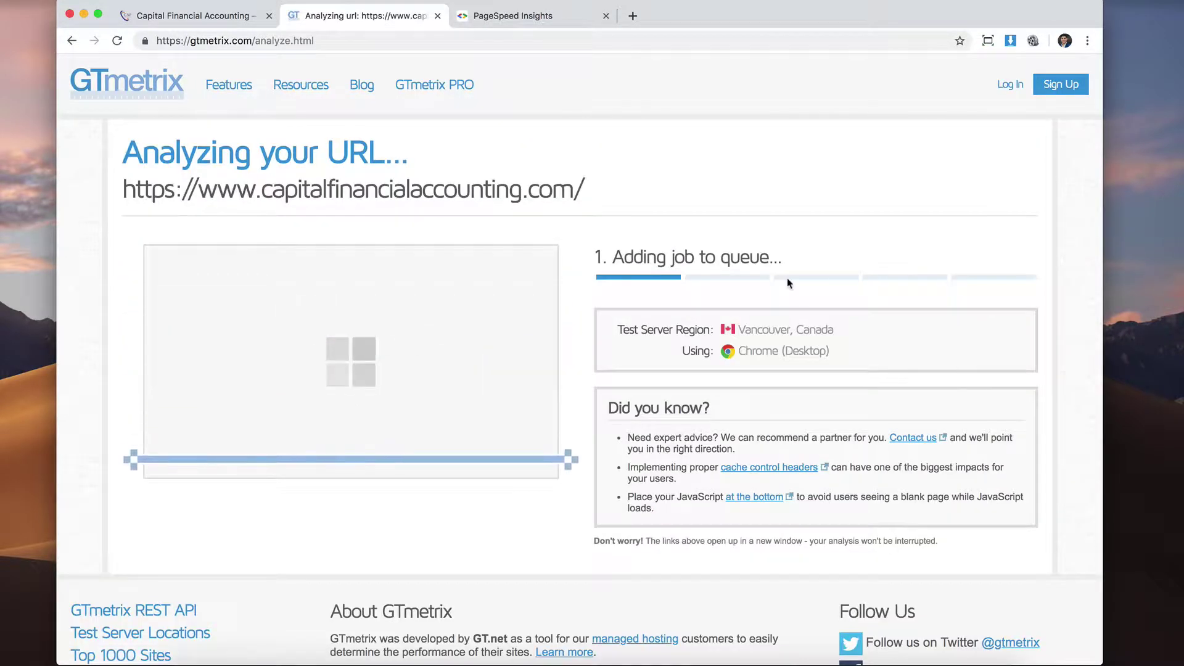
left_click(516, 19)
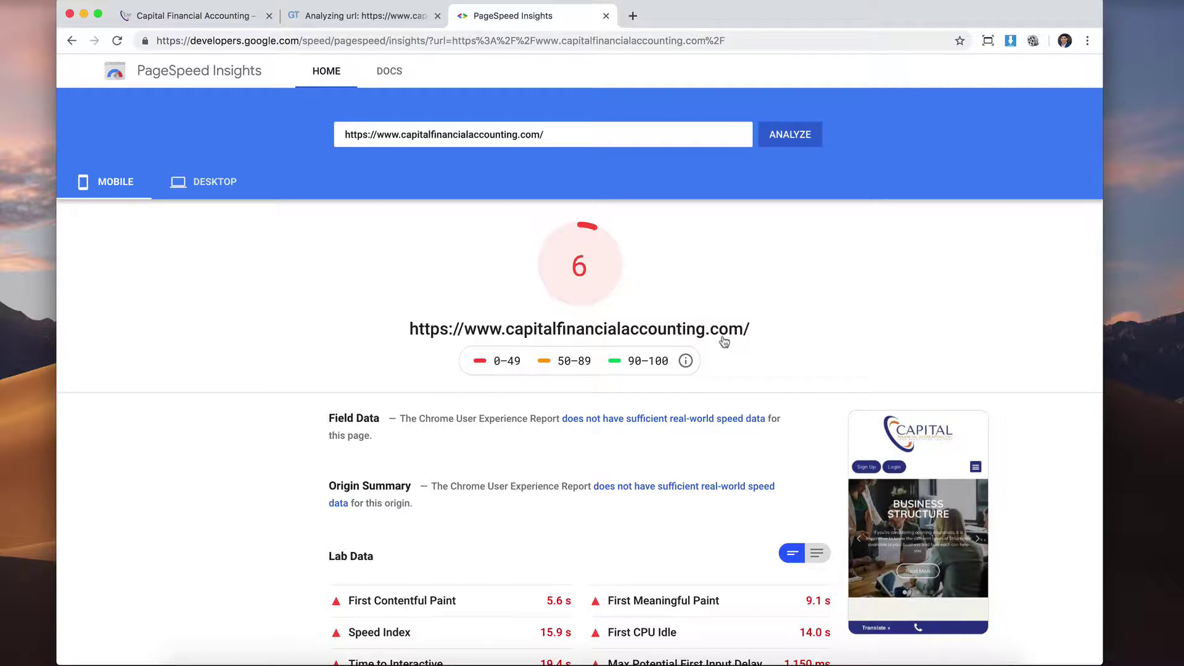
scroll(730, 360, "down", 3)
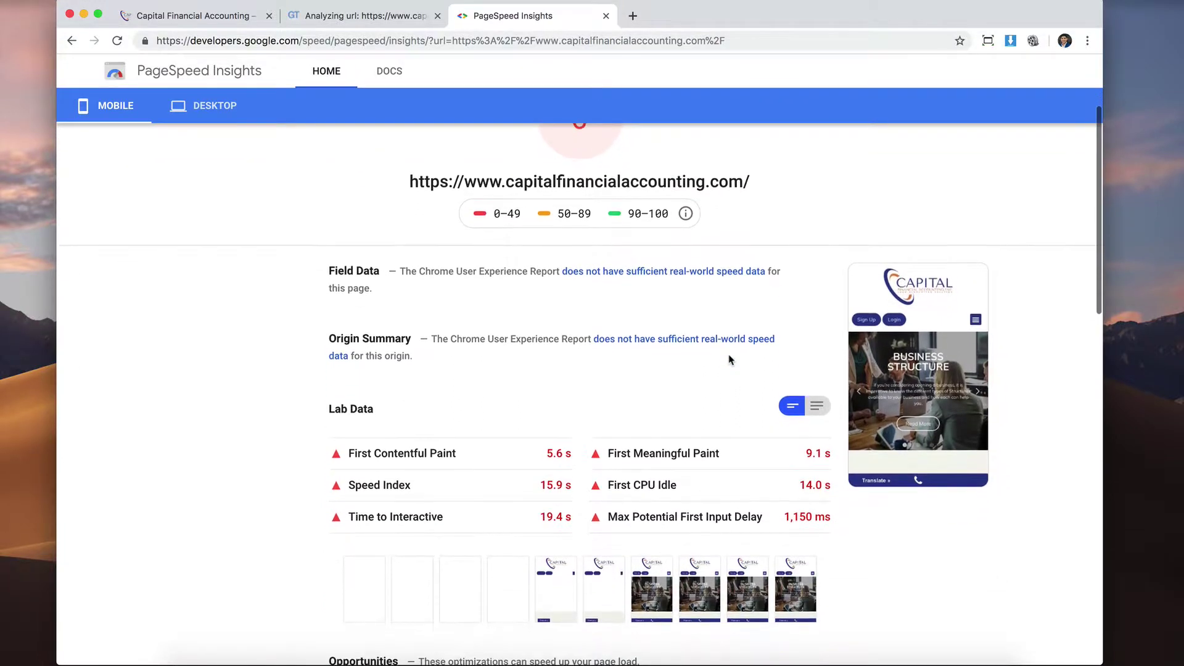
scroll(730, 359, "down", 4)
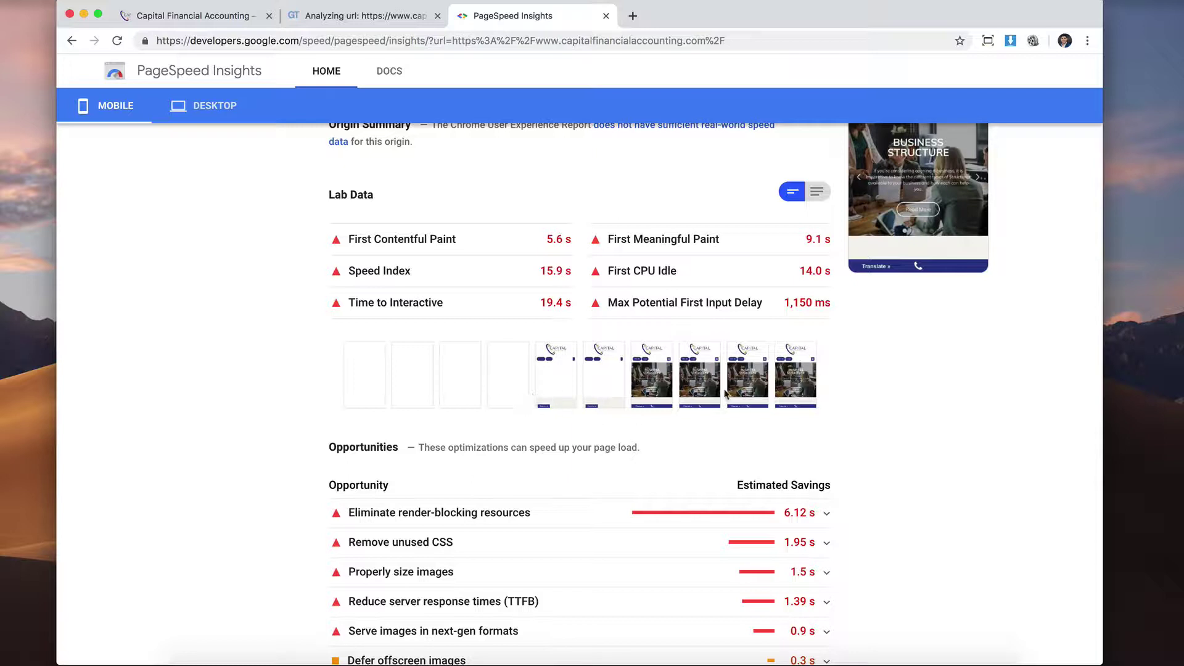
scroll(725, 393, "up", 6)
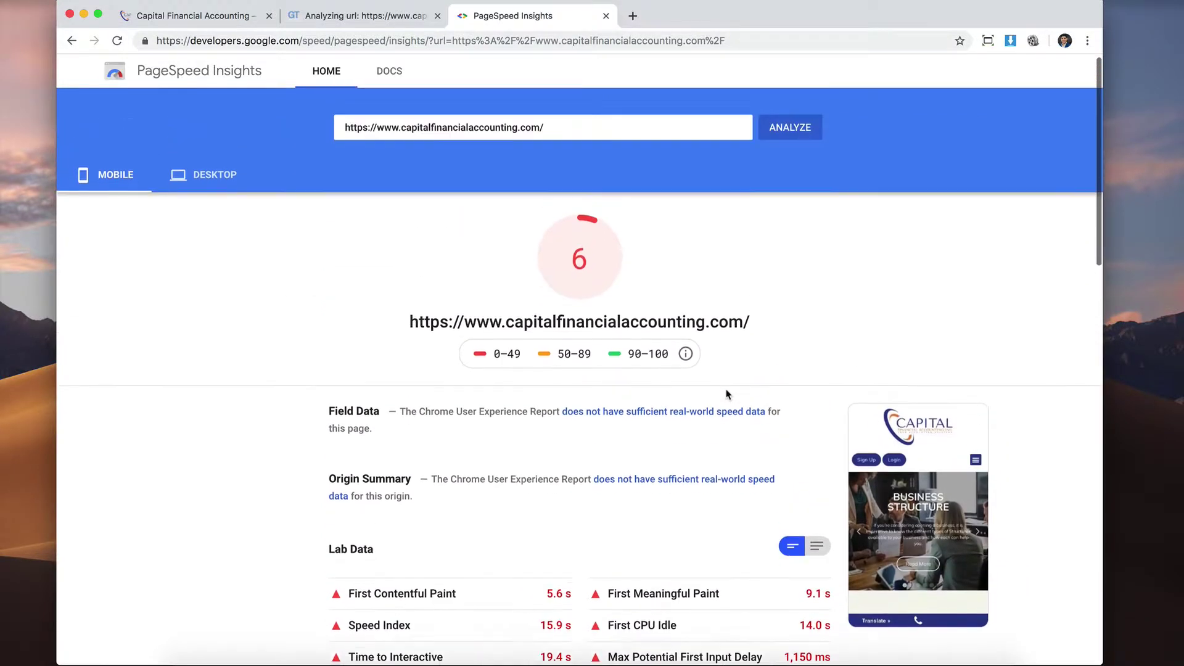
Step: Check the desktop PageSpeed score of 33, then glance over the live accounting homepage
left_click(214, 178)
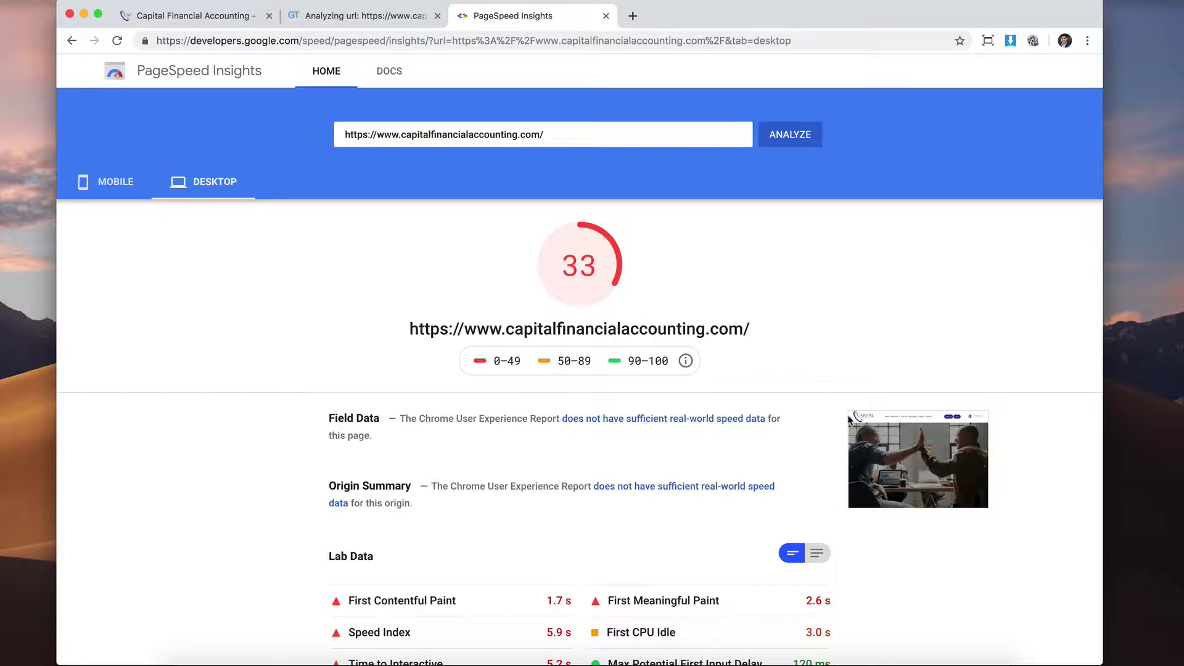
scroll(851, 418, "down", 3)
scroll(672, 352, "up", 3)
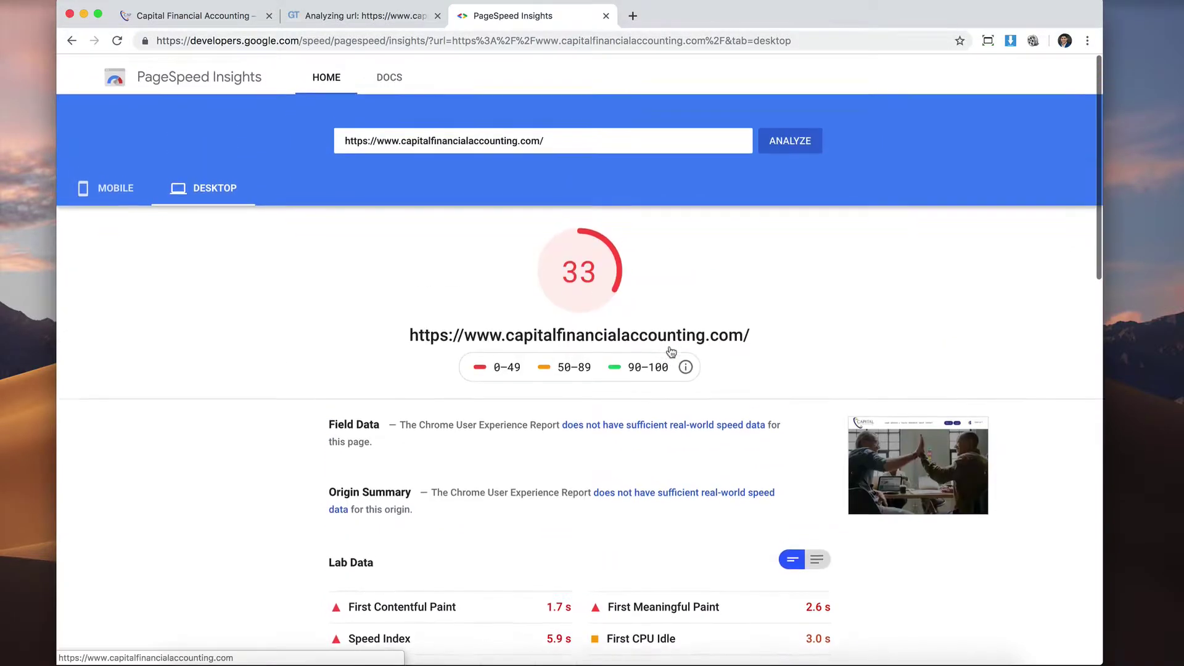
left_click(242, 19)
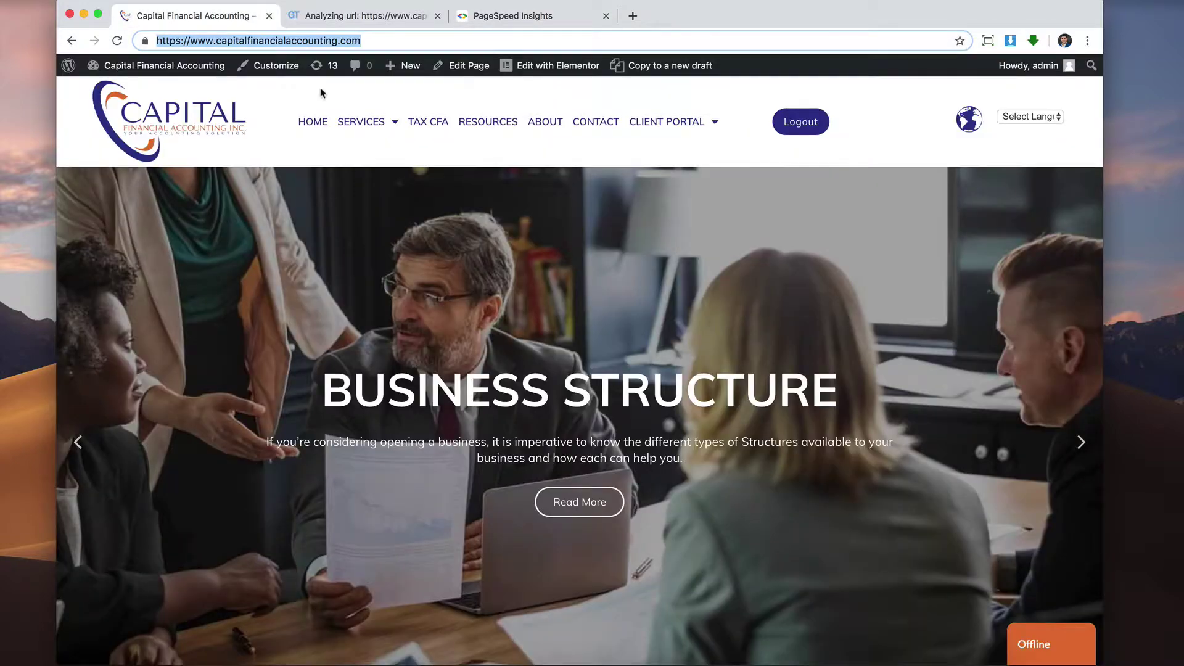
scroll(587, 395, "down", 6)
scroll(586, 398, "up", 6)
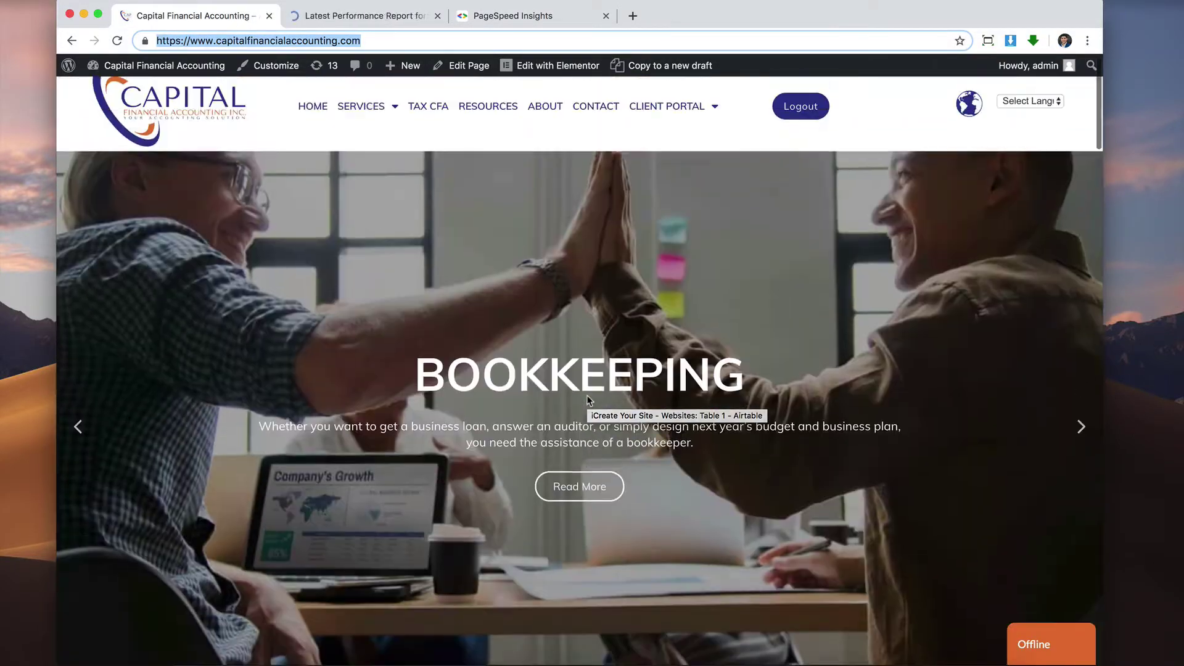
Step: Highlight the GTmetrix report's 13.6s fully loaded time and 17.6MB total page size
left_click(360, 18)
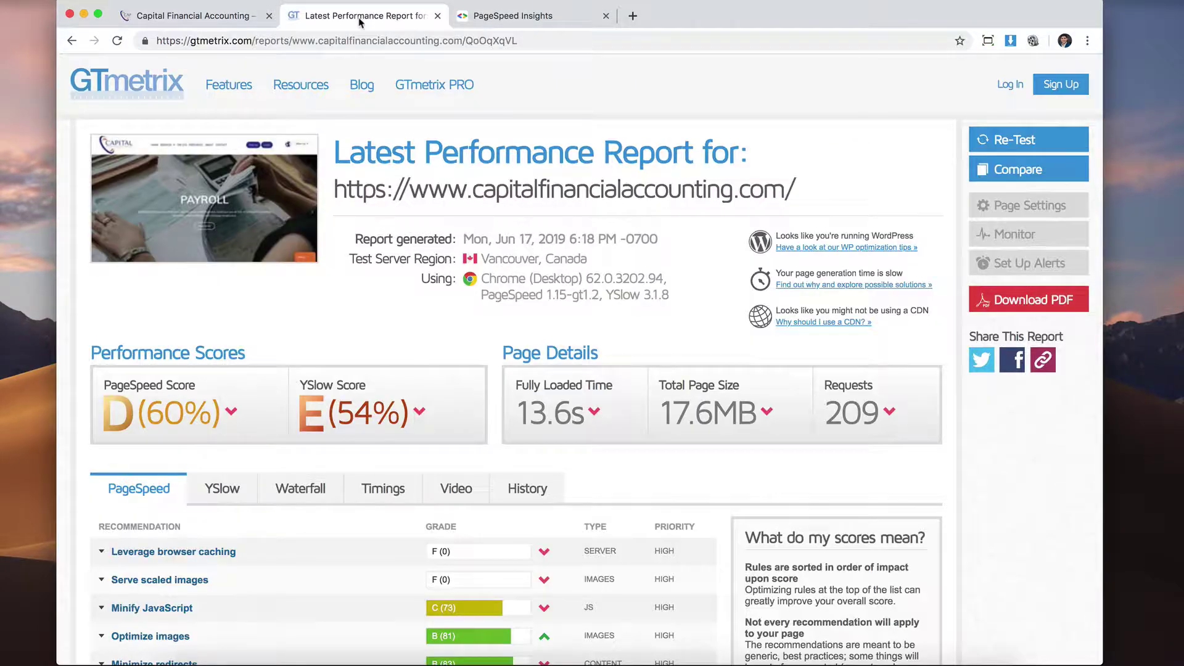
scroll(416, 236, "down", 3)
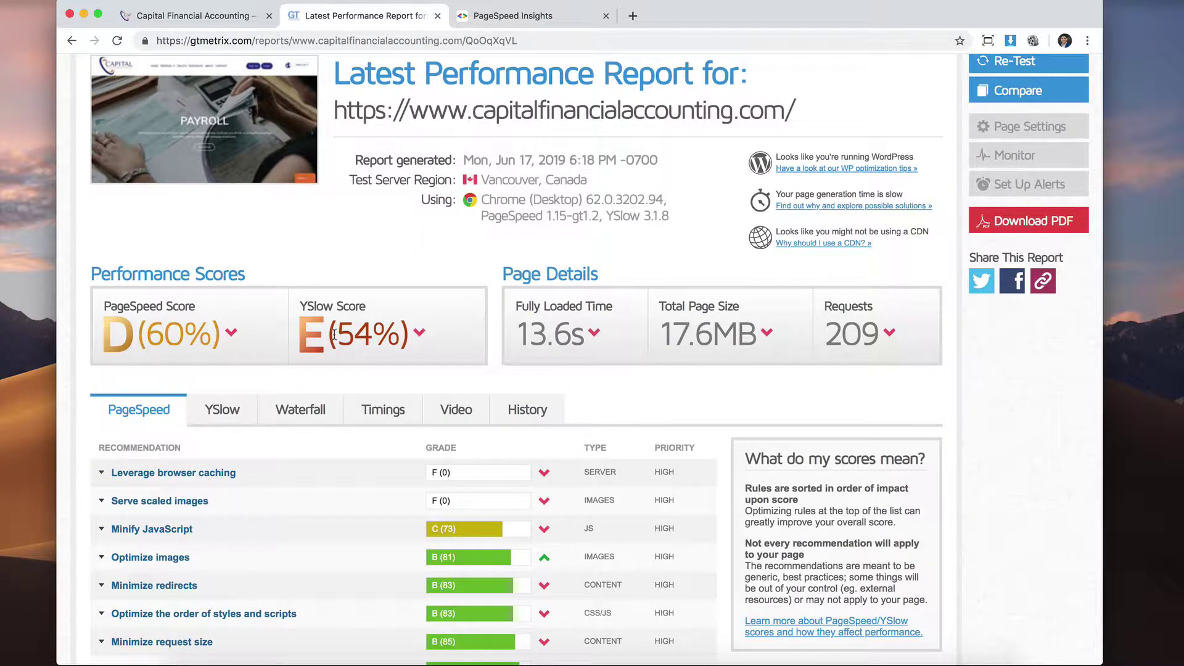
scroll(457, 331, "down", 5)
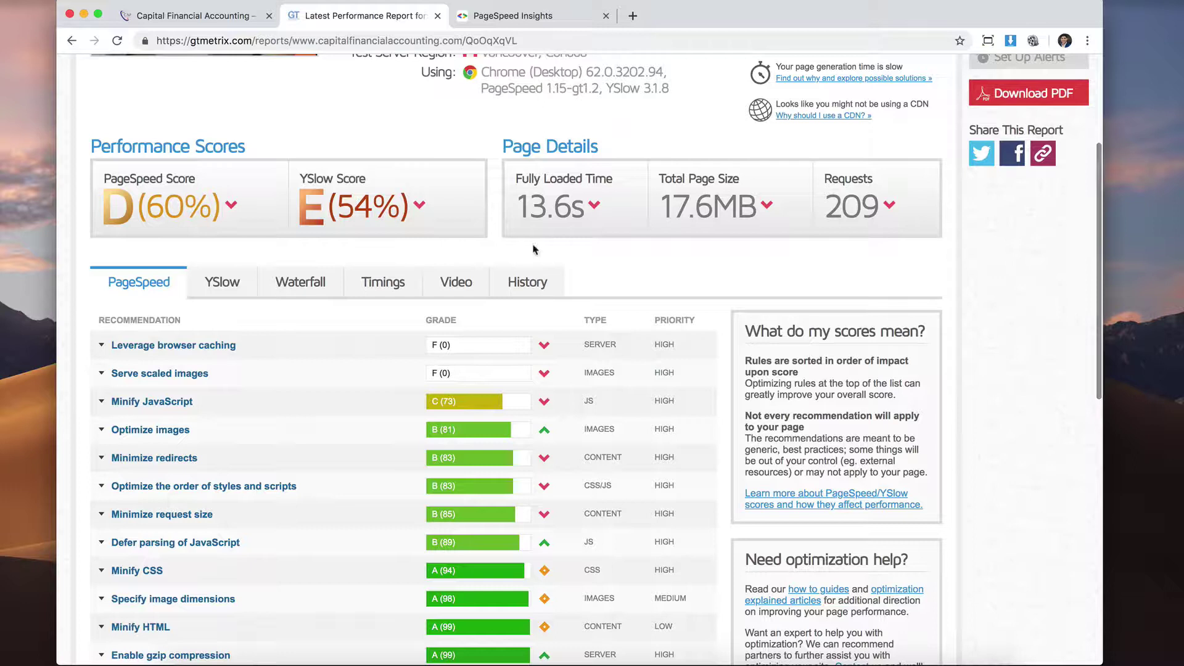
left_click_drag(522, 216, 573, 216)
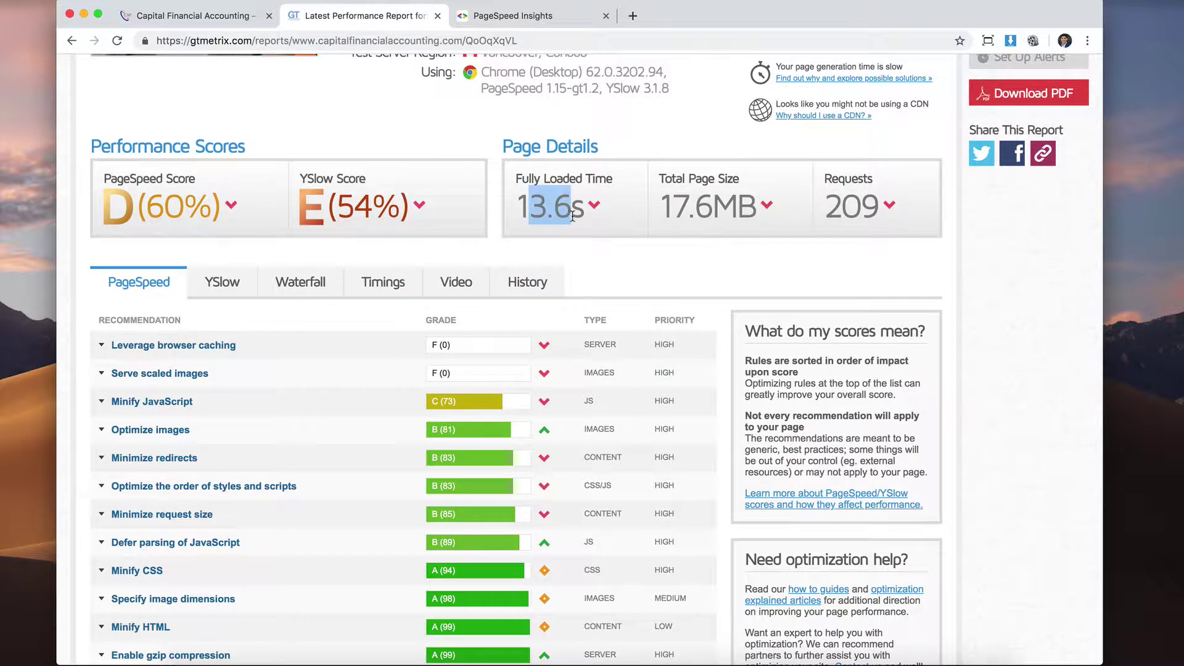
left_click_drag(668, 211, 734, 207)
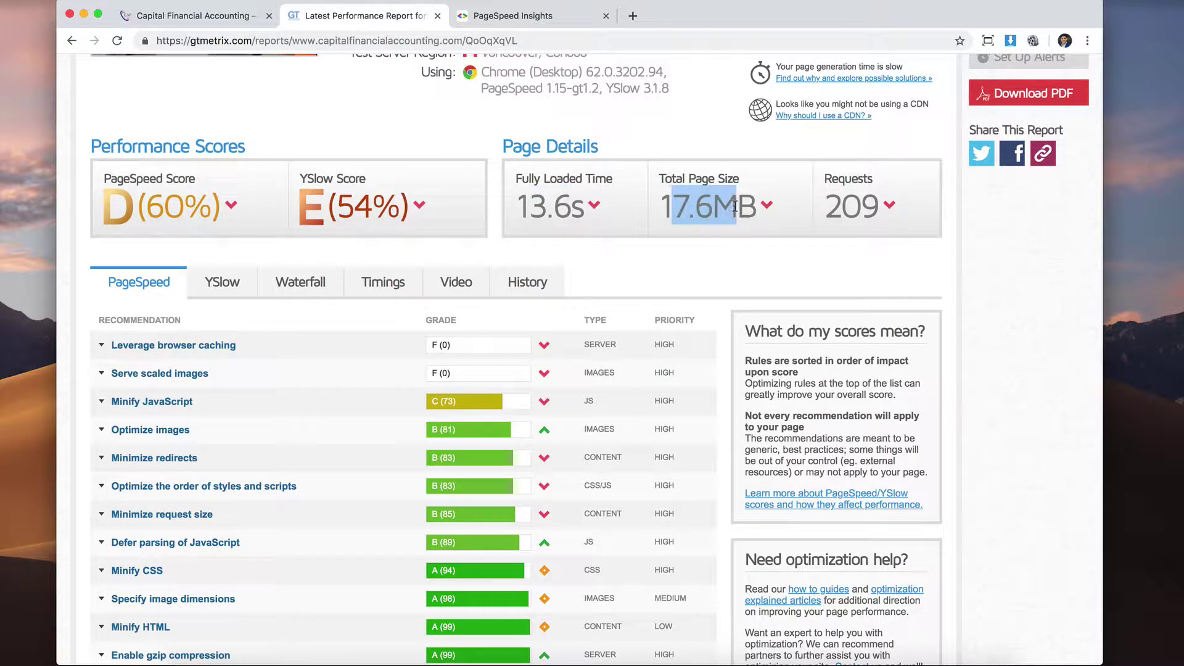
left_click(733, 265)
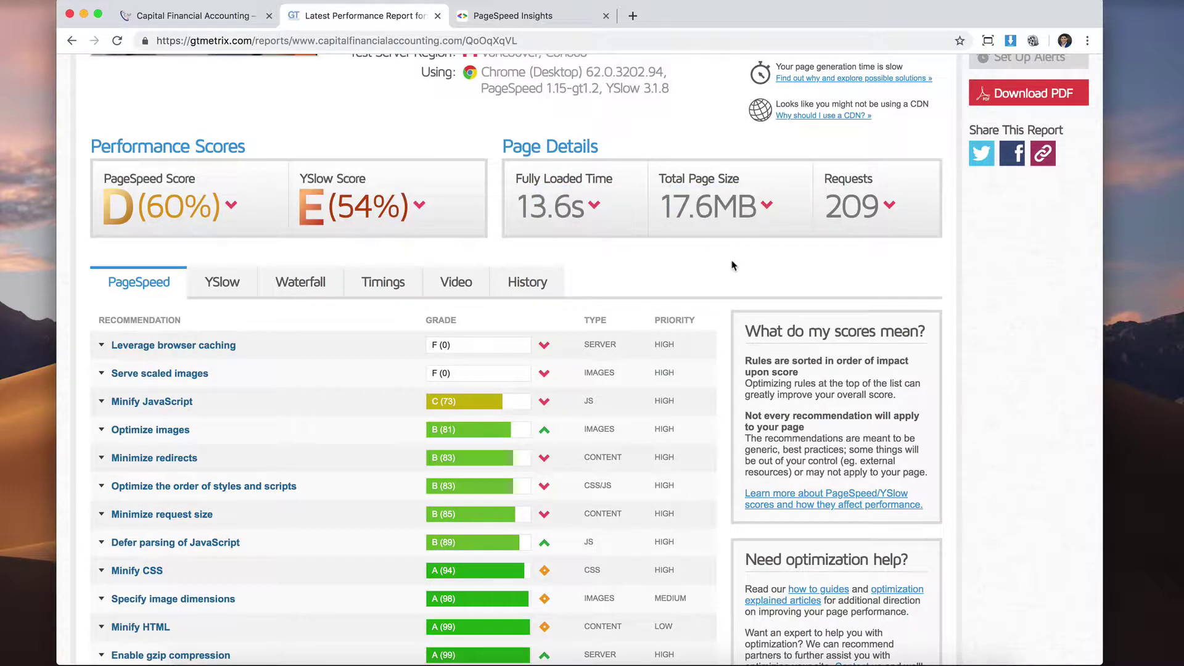
Step: Scroll through the Waterfall chart's 209 requests, fully loaded at 13.57s
left_click(316, 288)
scroll(571, 419, "down", 6)
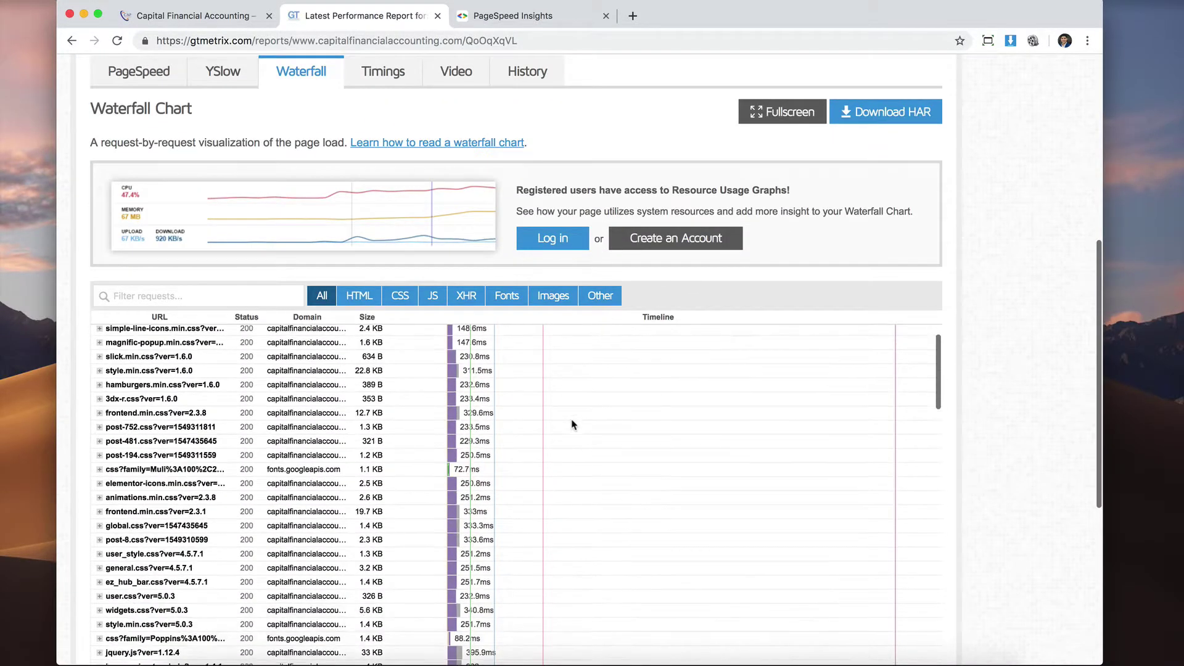
scroll(571, 419, "up", 5)
scroll(737, 98, "down", 4)
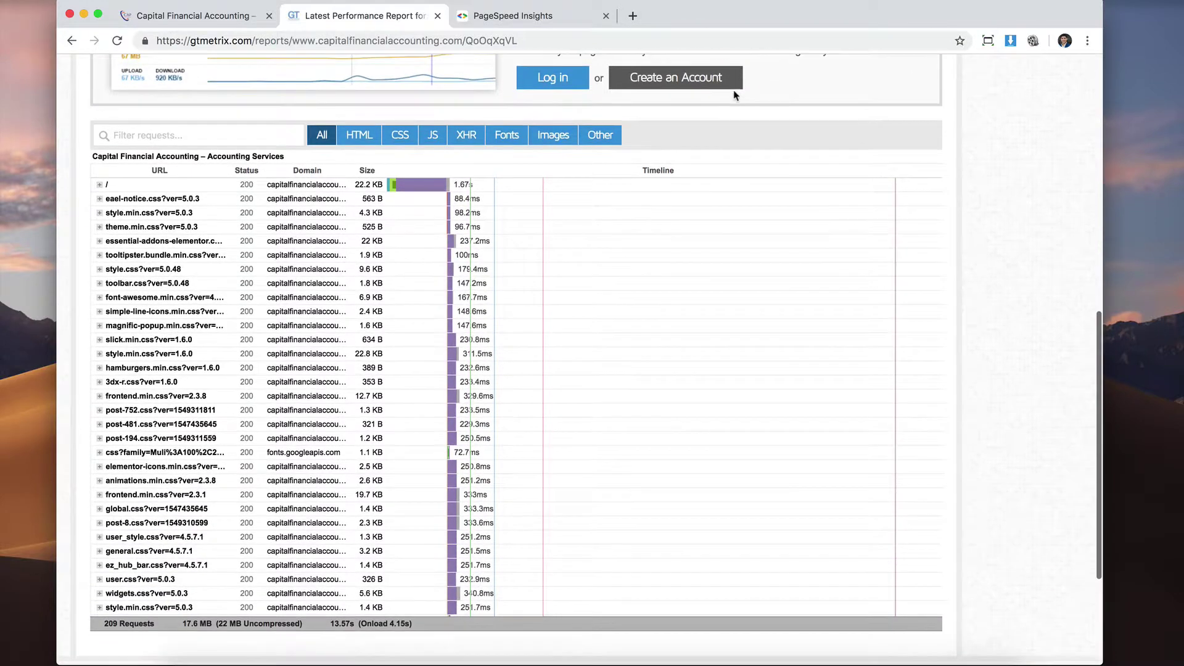
mouse_move(449, 190)
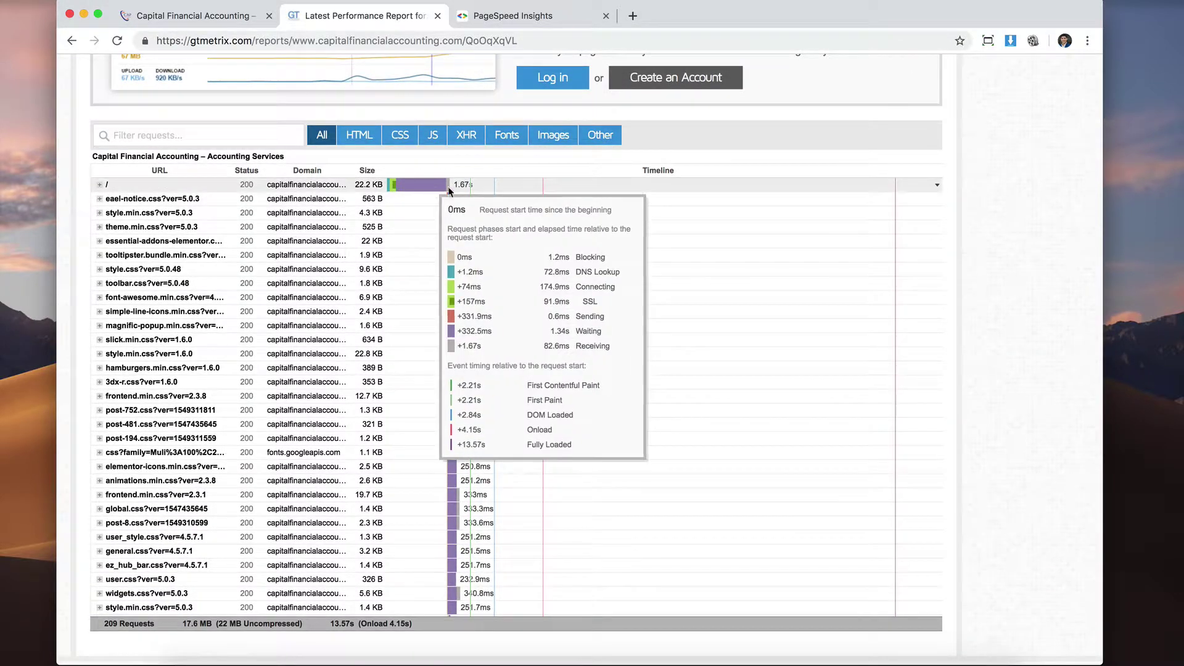
scroll(545, 370, "down", 5)
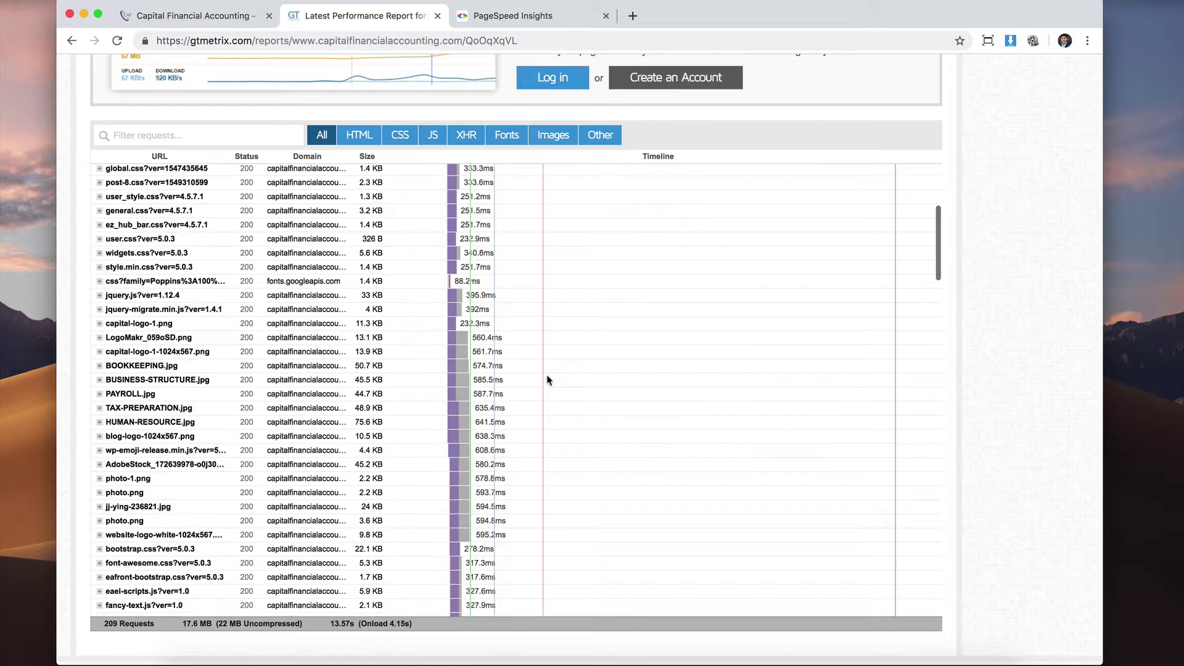
scroll(547, 379, "down", 20)
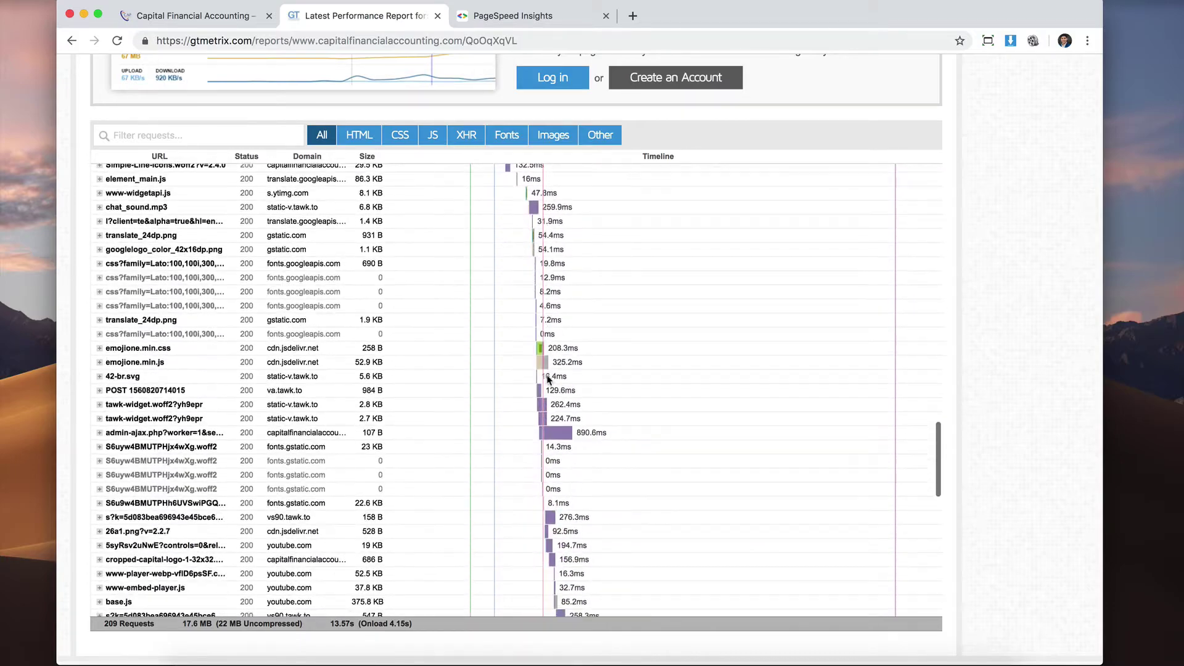
scroll(547, 379, "down", 15)
scroll(548, 380, "up", 20)
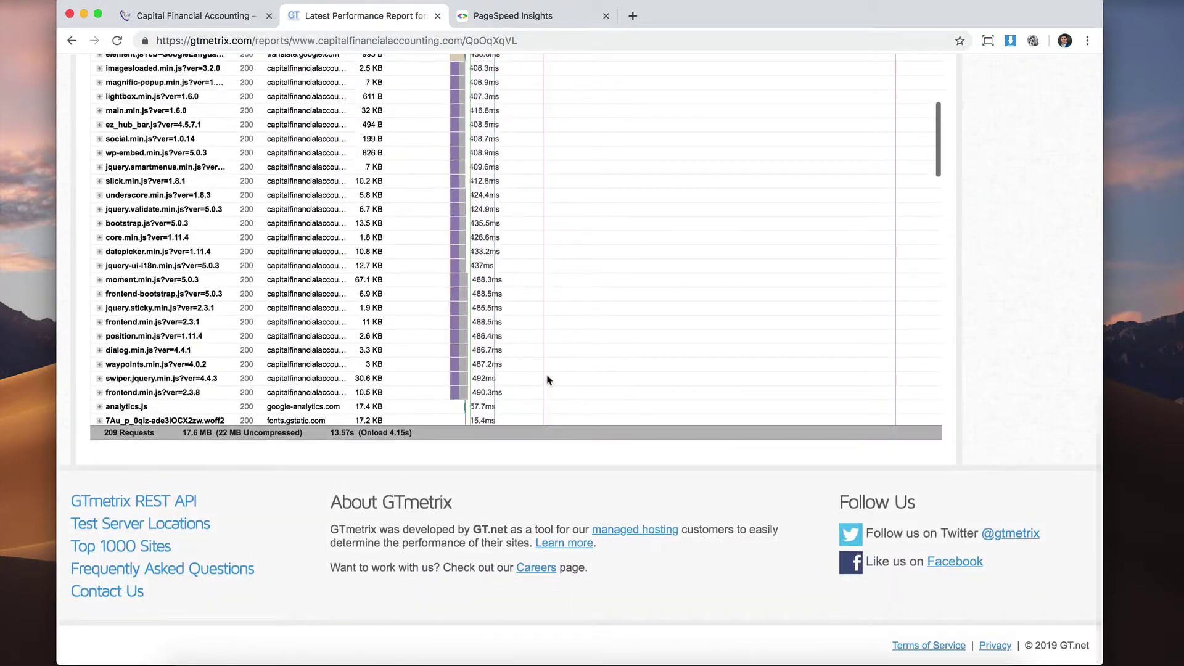
scroll(547, 379, "up", 20)
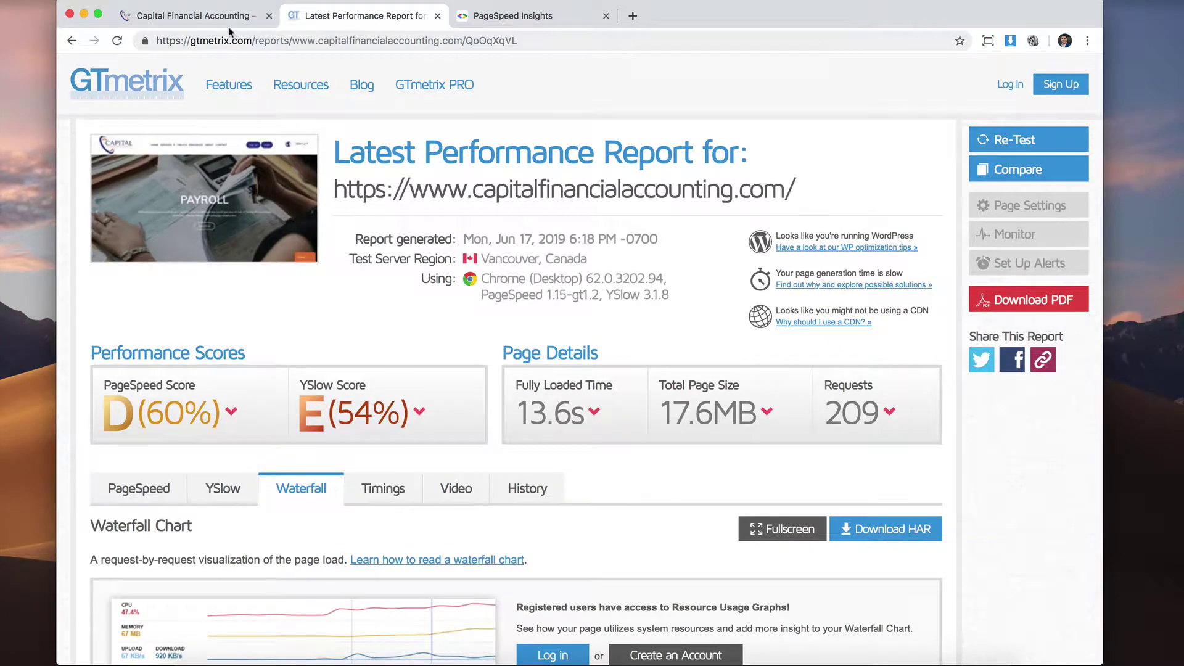
Step: Switch to the Capital Financial Accounting wp-admin Dashboard tab with its Google Analytics widget
left_click(225, 19)
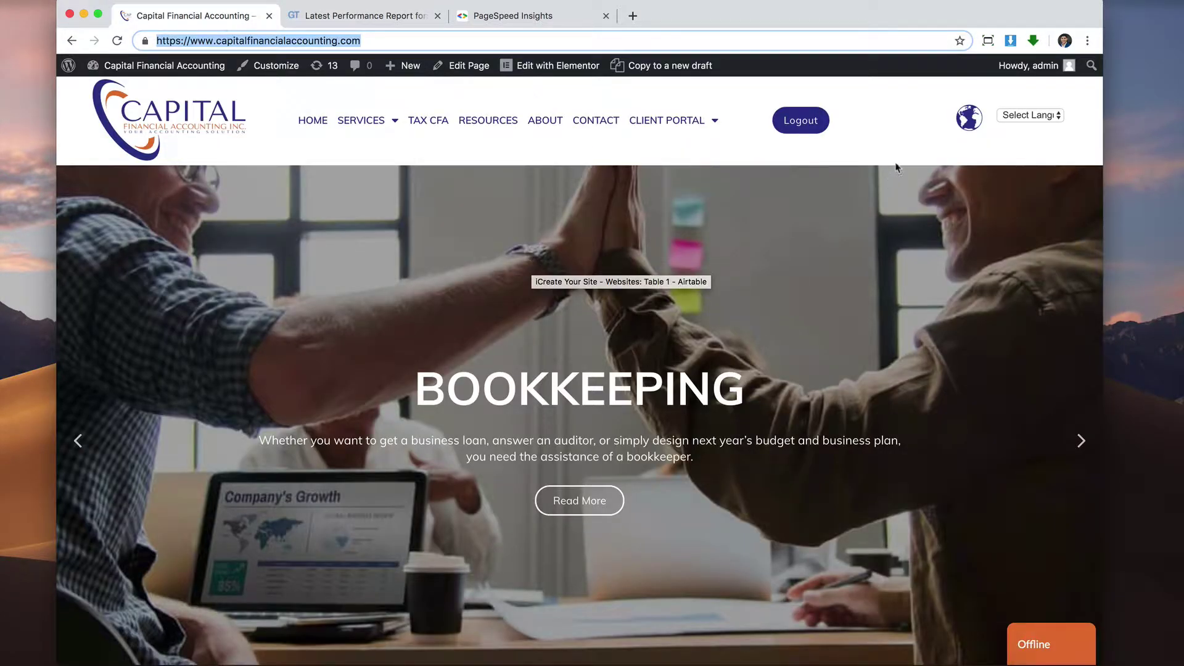
left_click(849, 262)
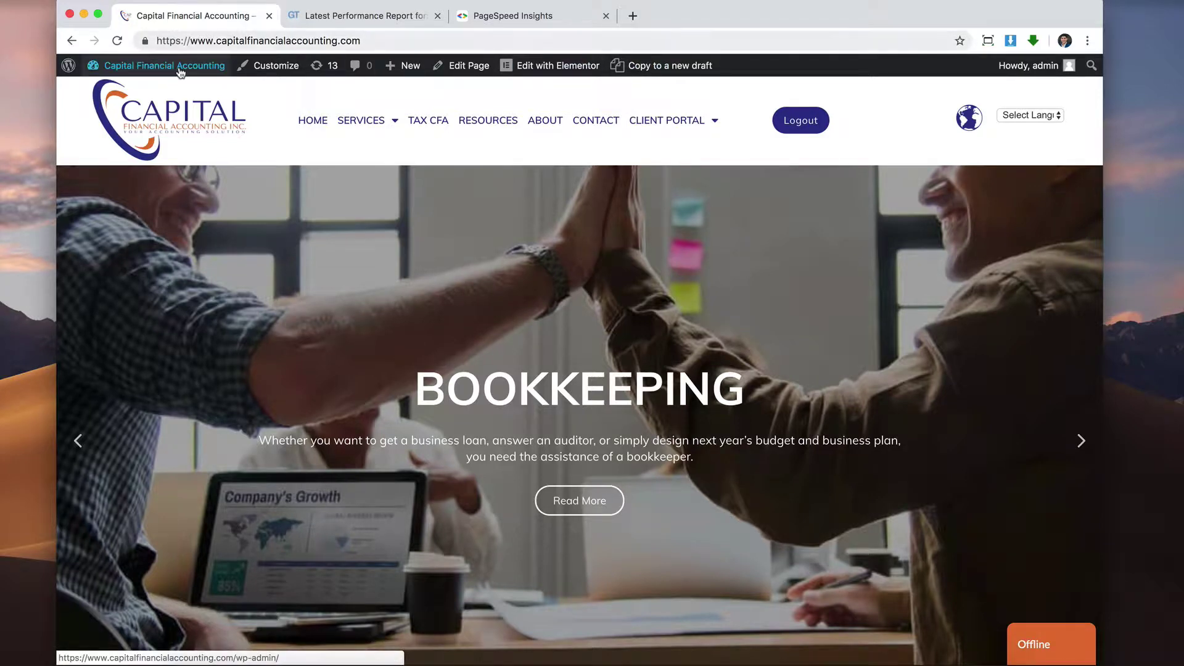
mouse_move(180, 71)
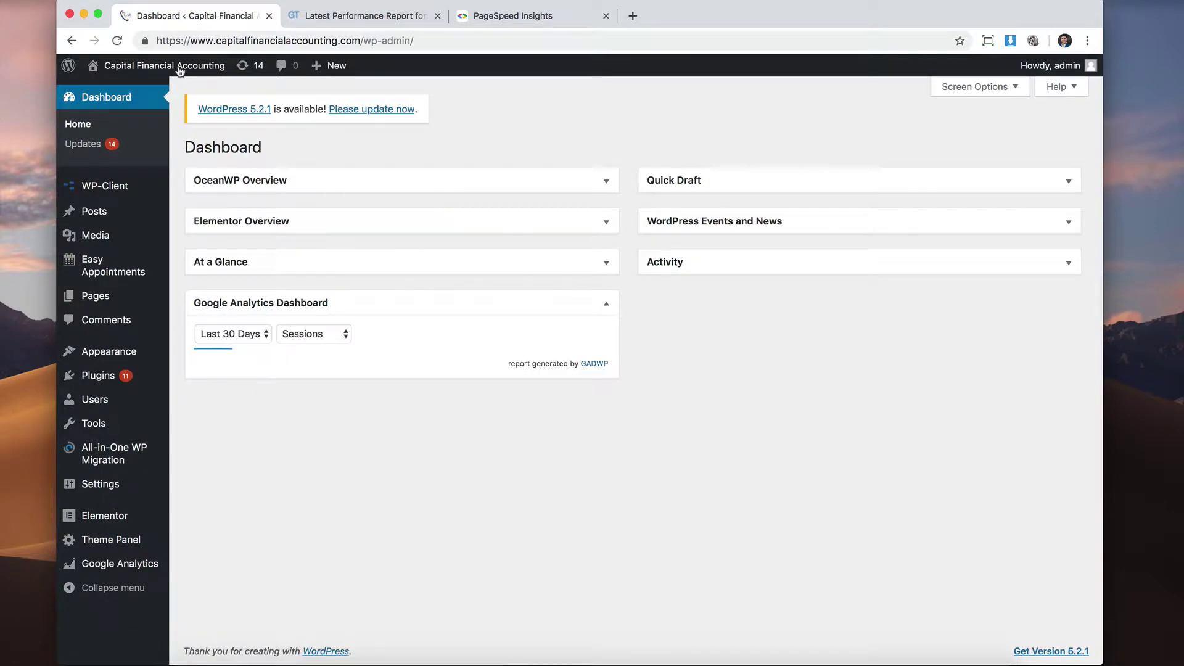
Step: Duplicate the GTmetrix report tab and the PageSpeed Insights desktop-33 tab, then return to Dashboard
left_click(348, 20)
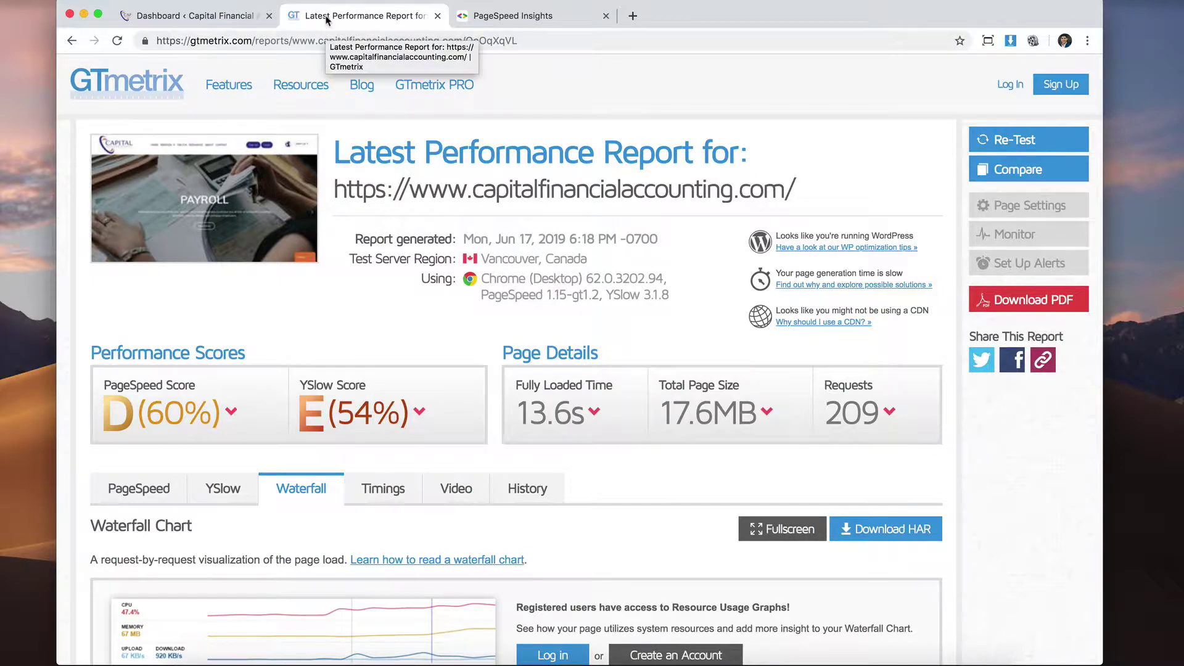
right_click(327, 20)
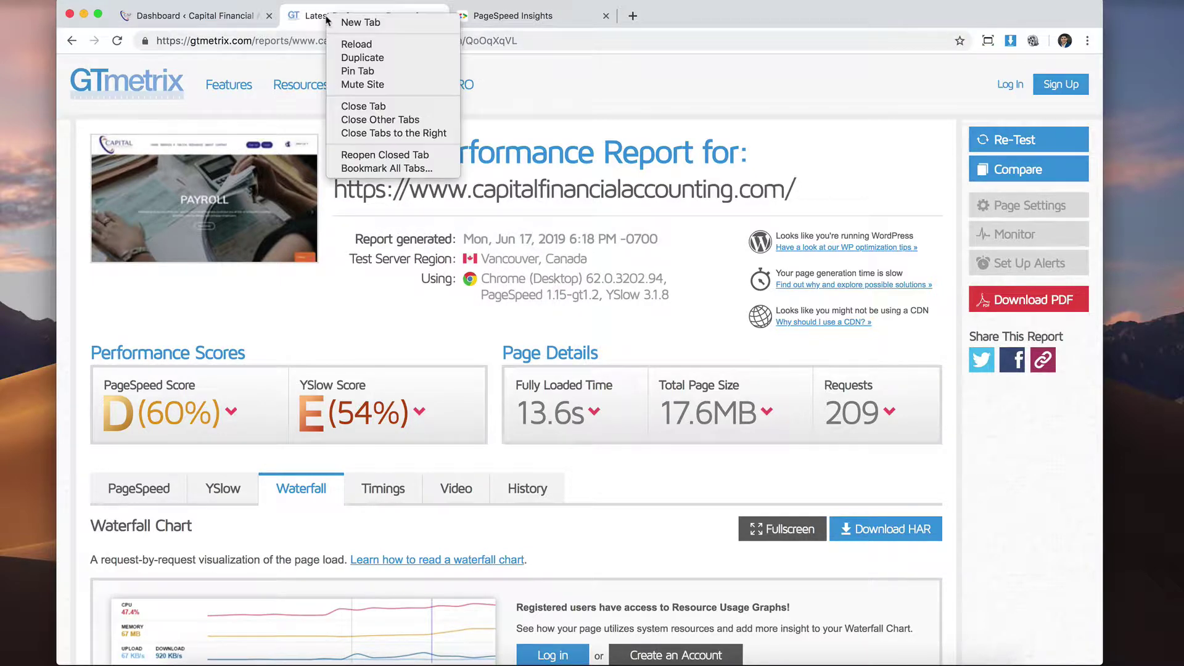
left_click(364, 60)
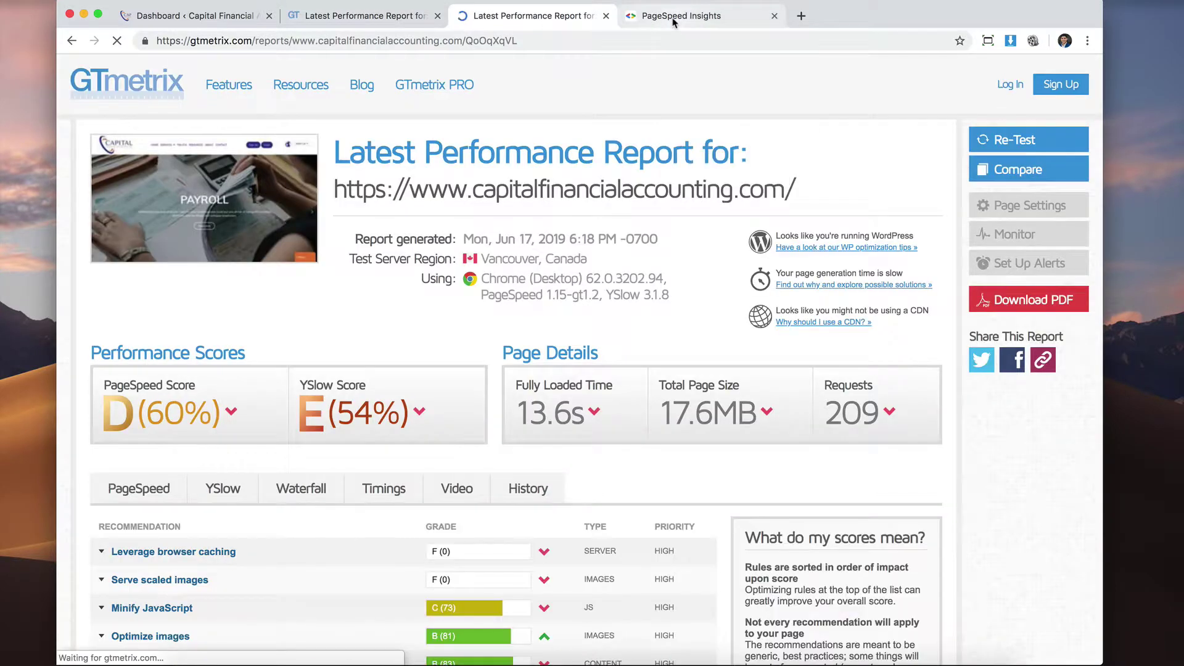
right_click(674, 18)
left_click(710, 60)
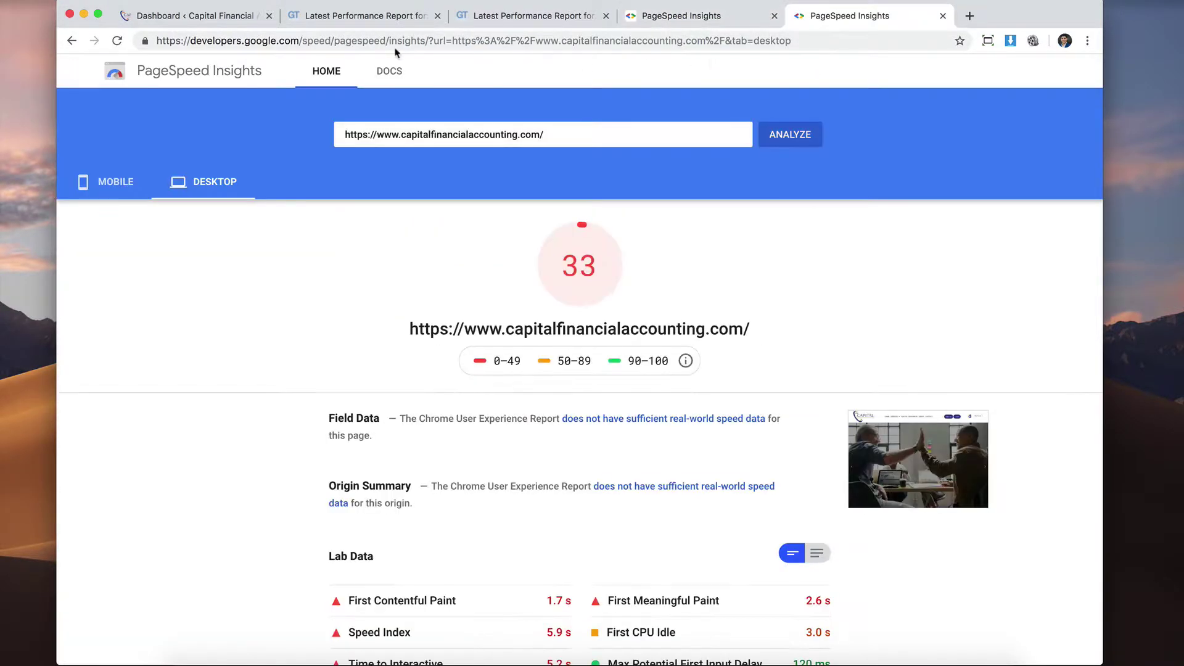
left_click(190, 22)
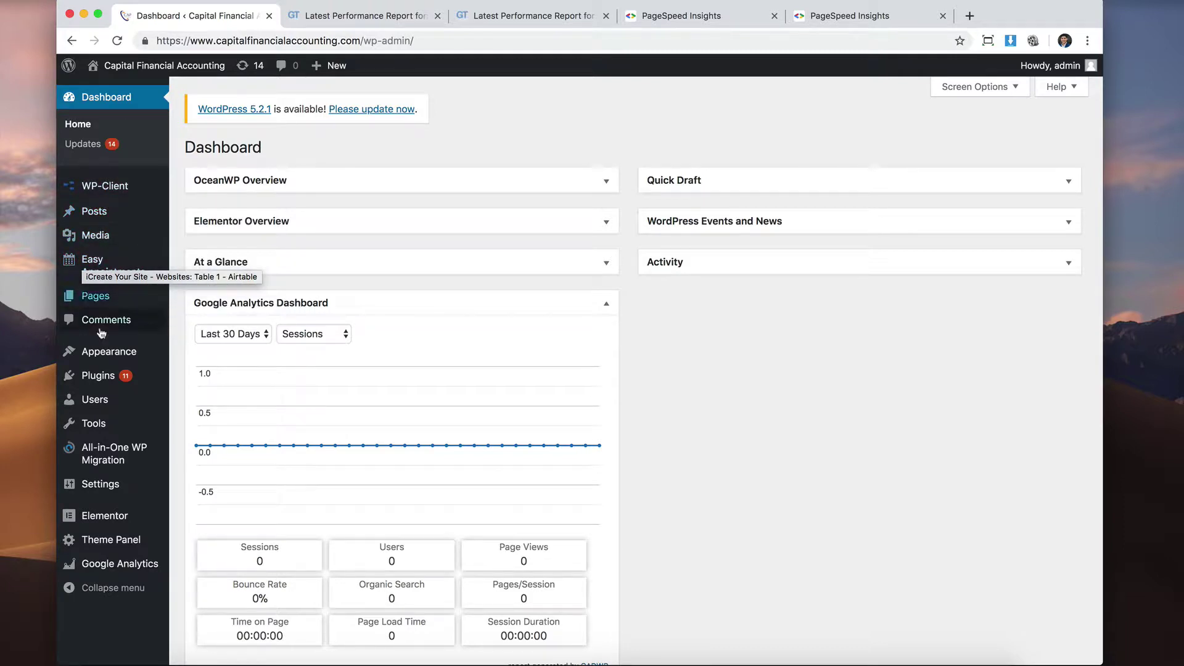
Step: Search Appearance > Themes > Add New for 'he' and install Hello Elementor
mouse_move(99, 357)
left_click(182, 356)
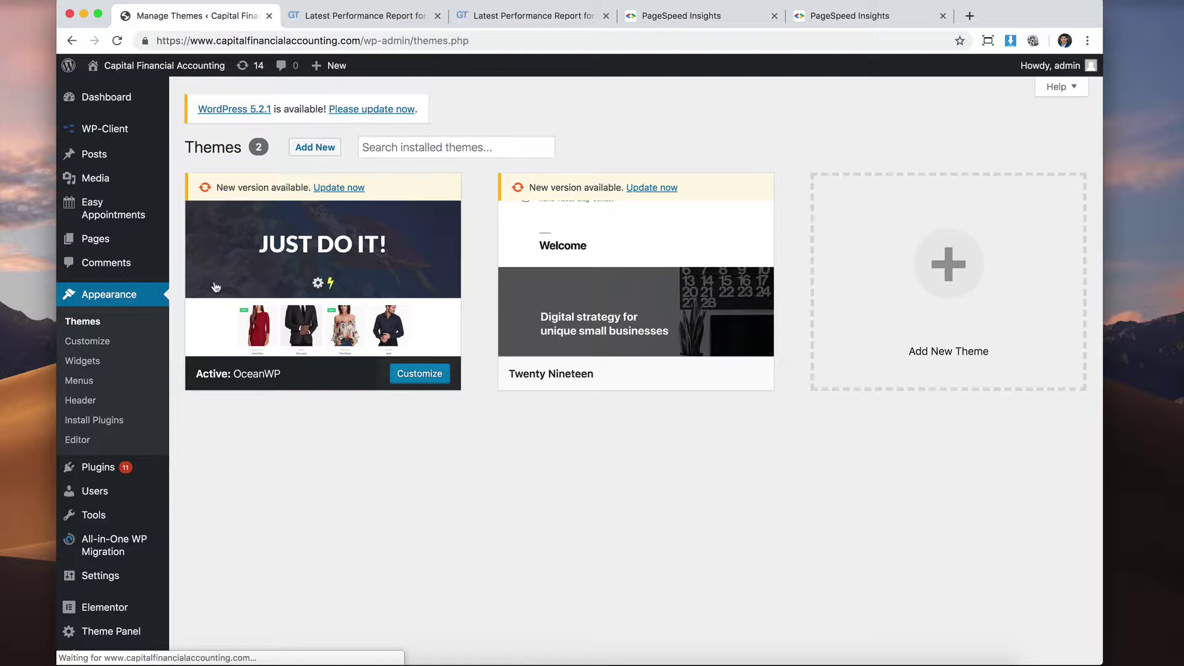
left_click(327, 154)
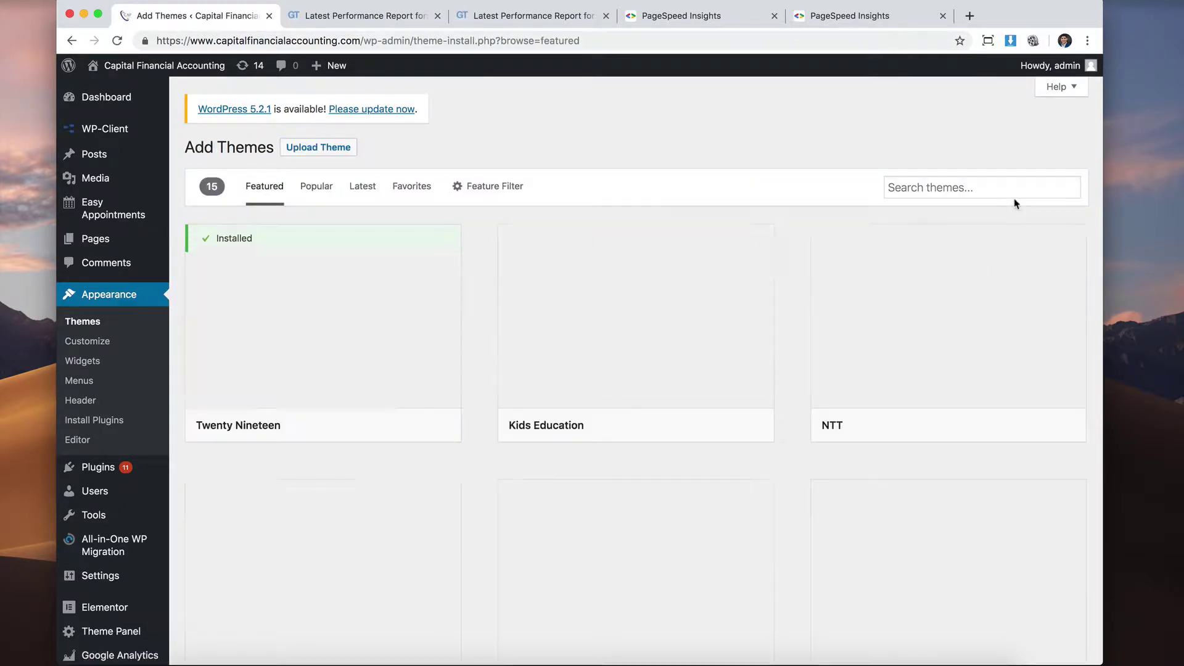
left_click(1016, 191)
type("hello")
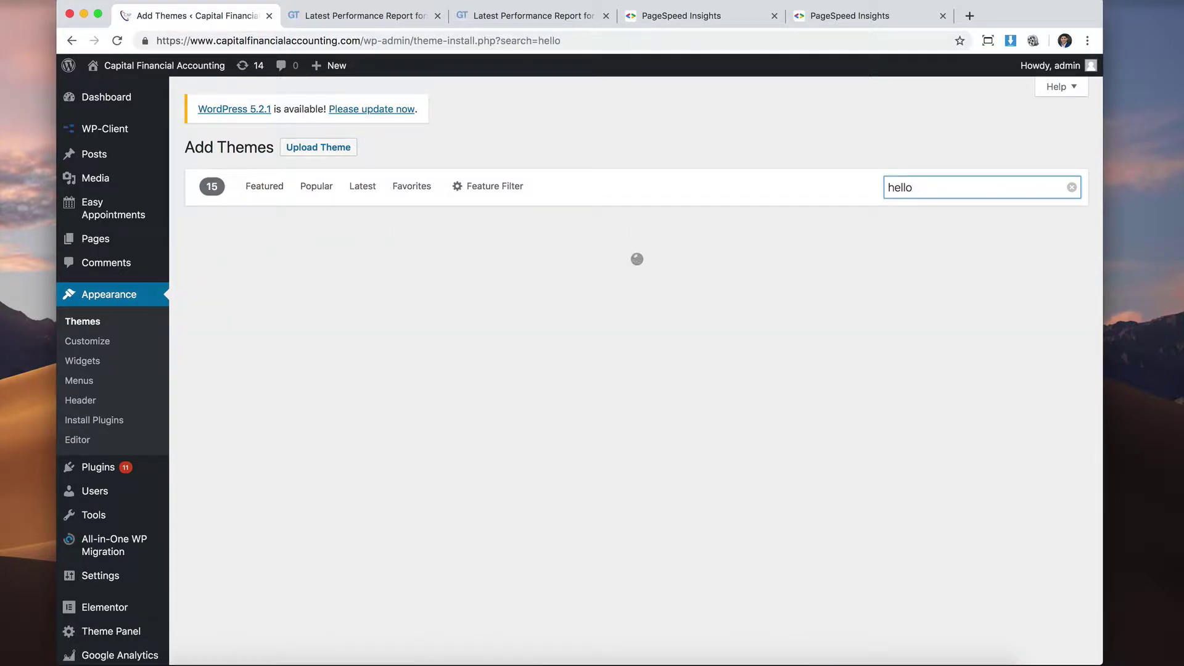
mouse_move(283, 345)
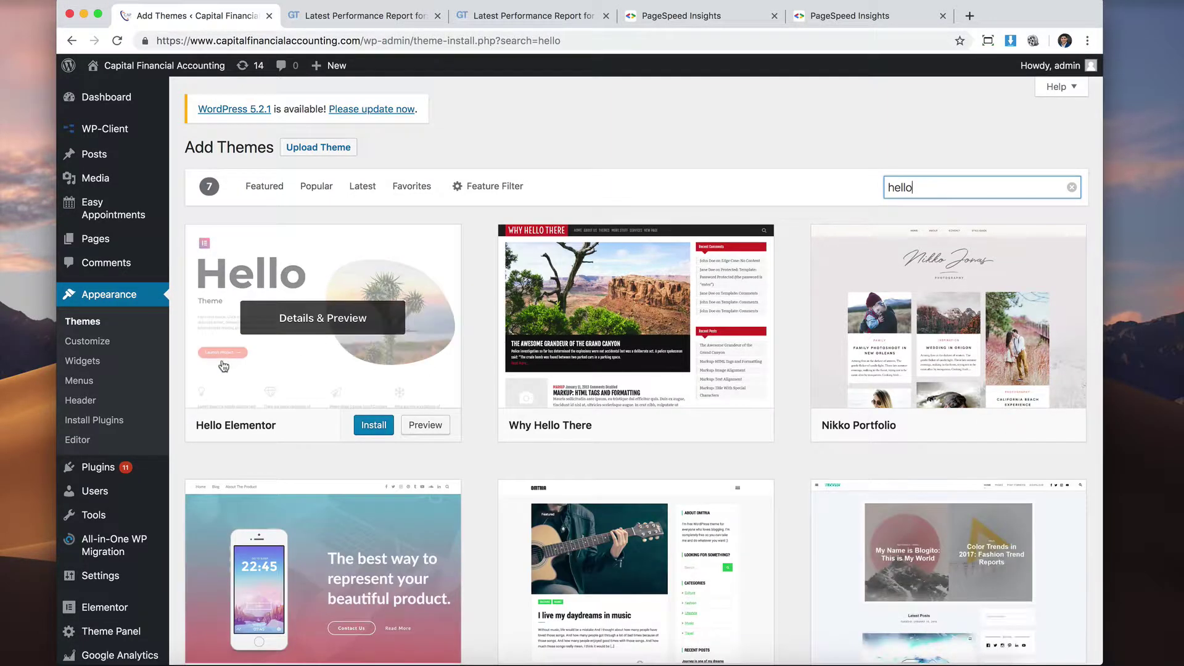
left_click(369, 434)
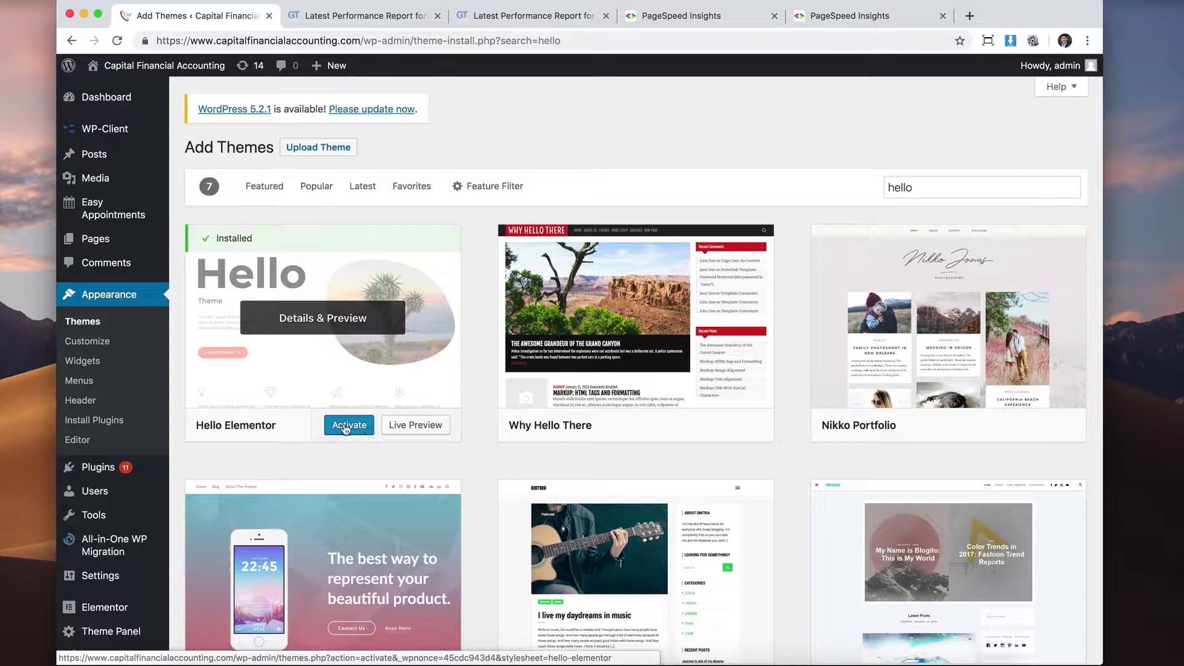
Step: Activate the Hello Elementor theme card, replacing OceanWP
left_click(346, 428)
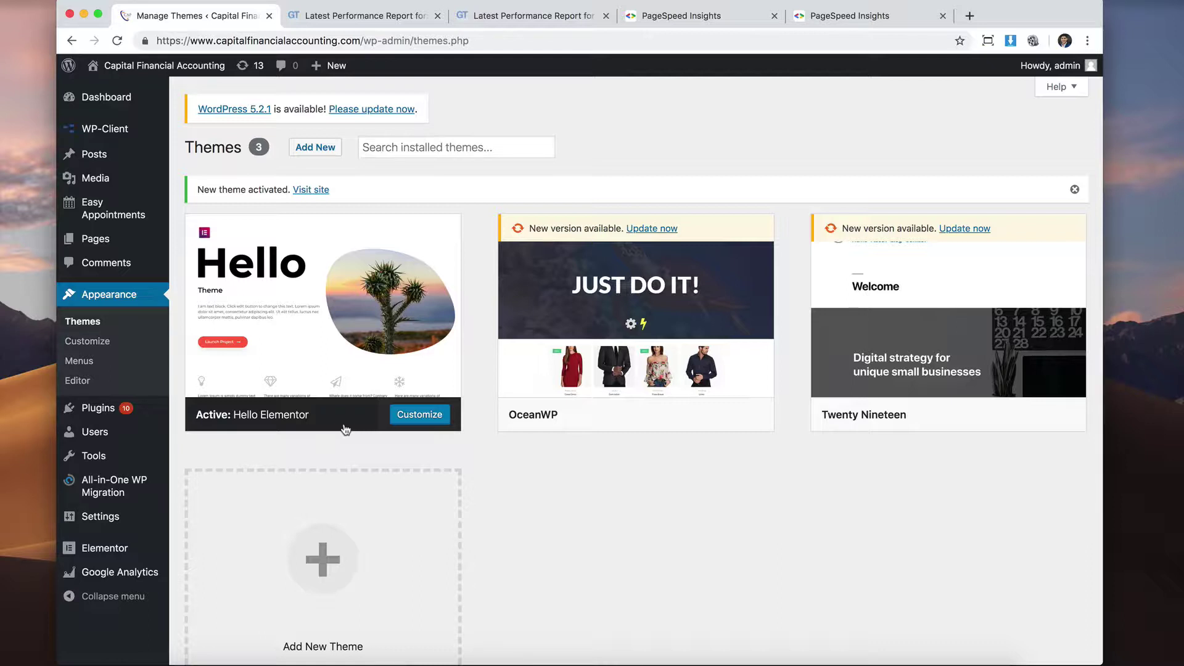
Step: Visit the live homepage, scroll through its Hello Elementor rendering, and select its URL
left_click(166, 67)
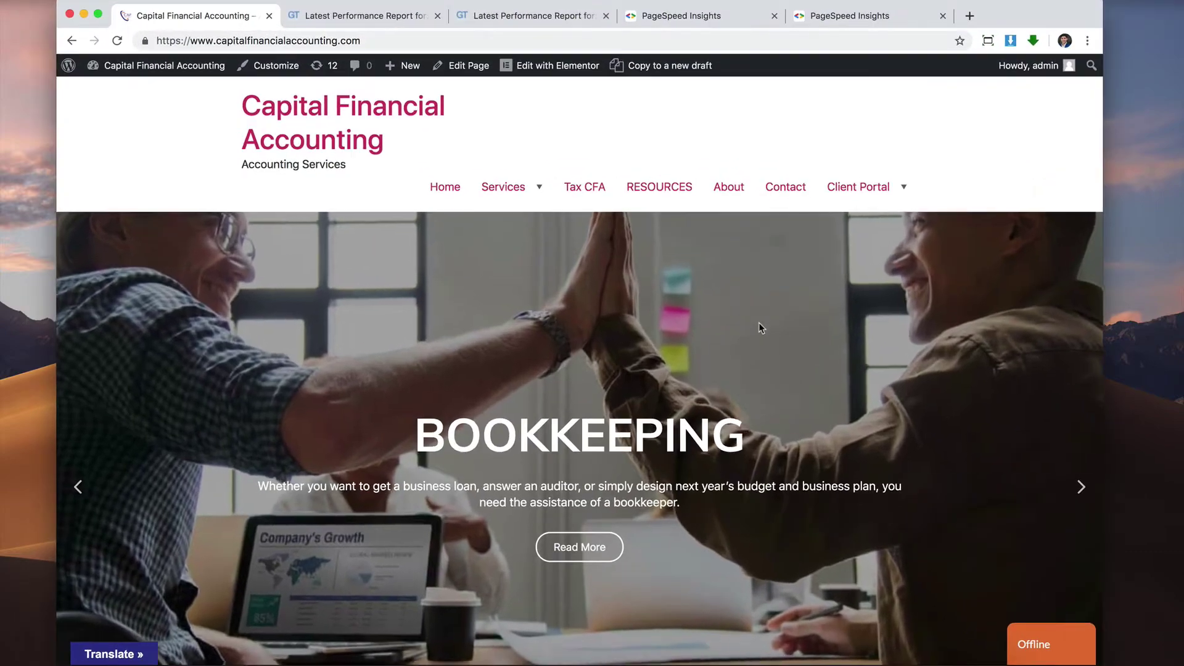
scroll(739, 341, "down", 8)
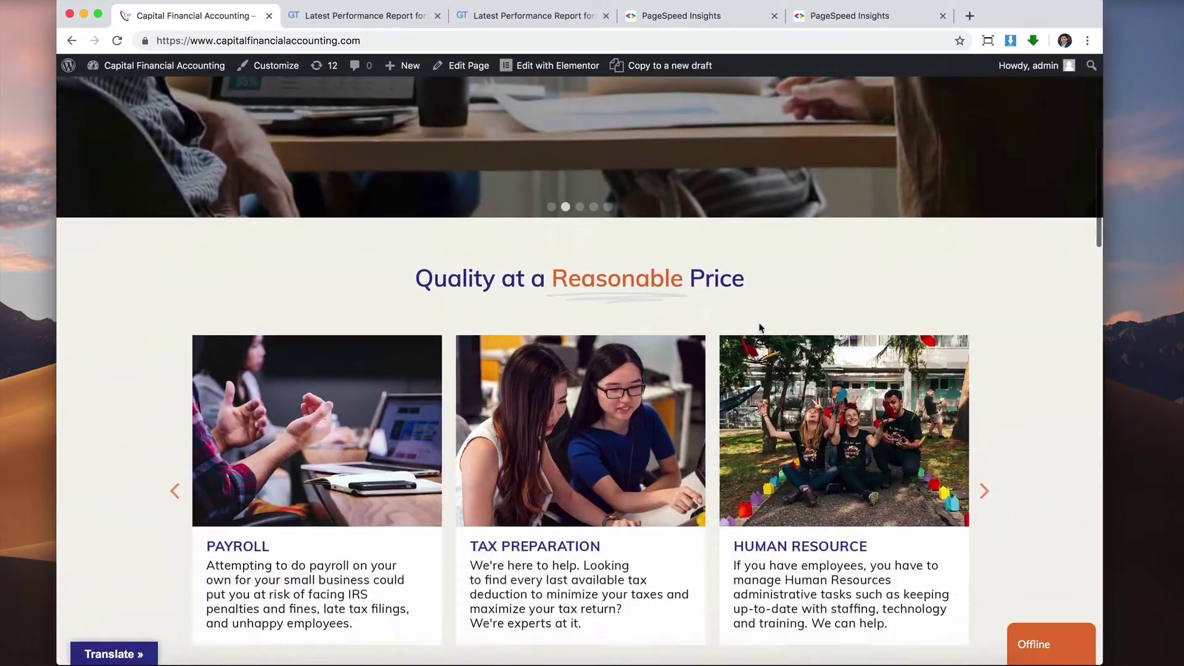
scroll(760, 328, "down", 15)
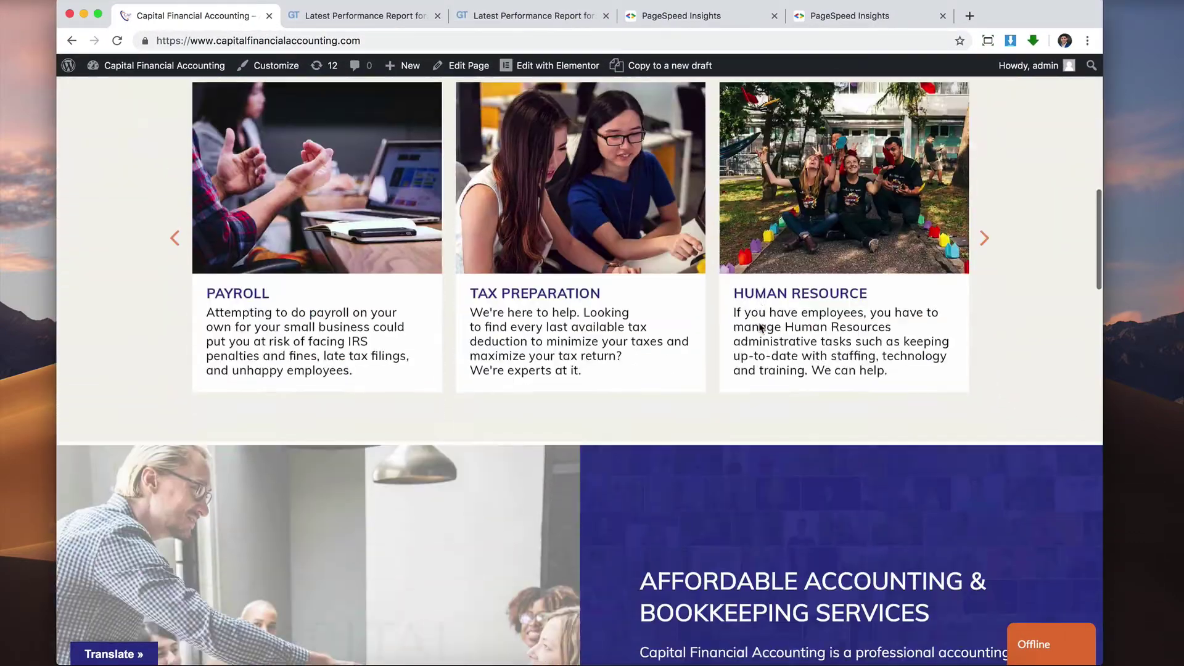
scroll(760, 328, "down", 20)
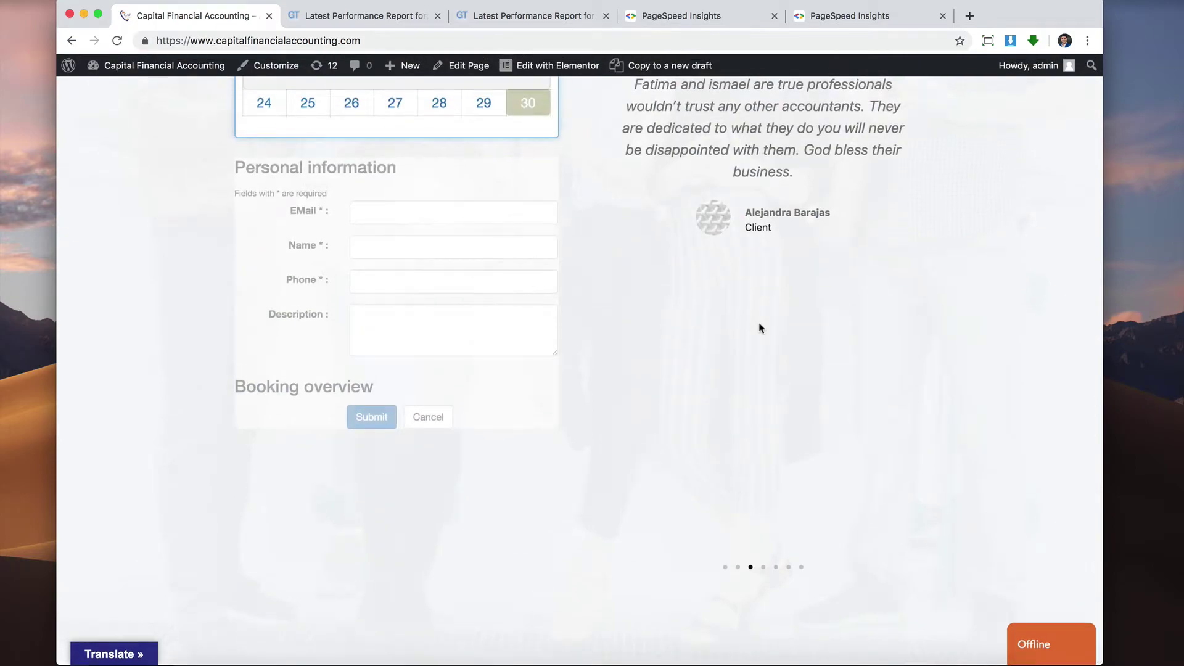
scroll(853, 492, "up", 20)
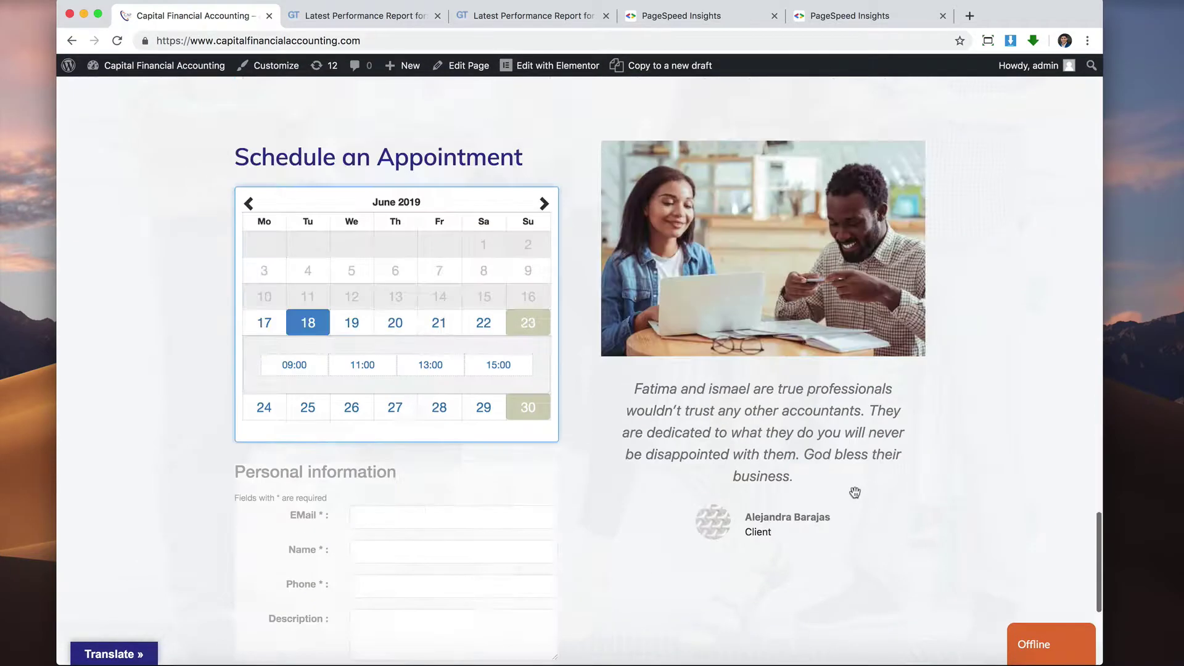
scroll(854, 491, "up", 15)
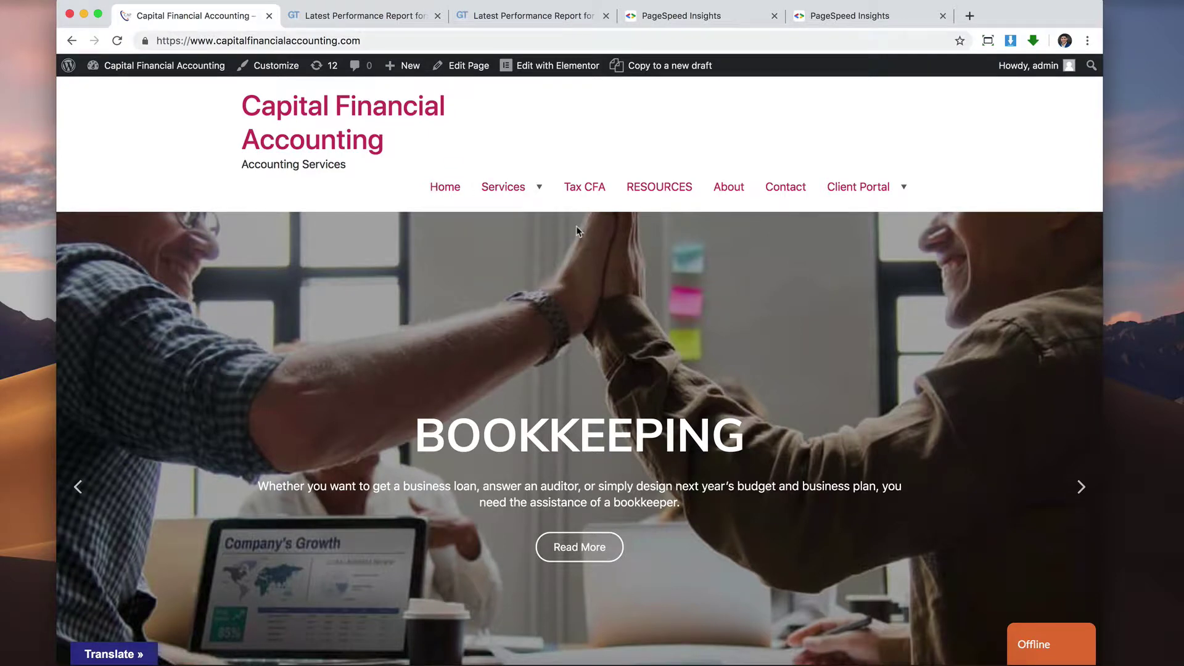
left_click(333, 16)
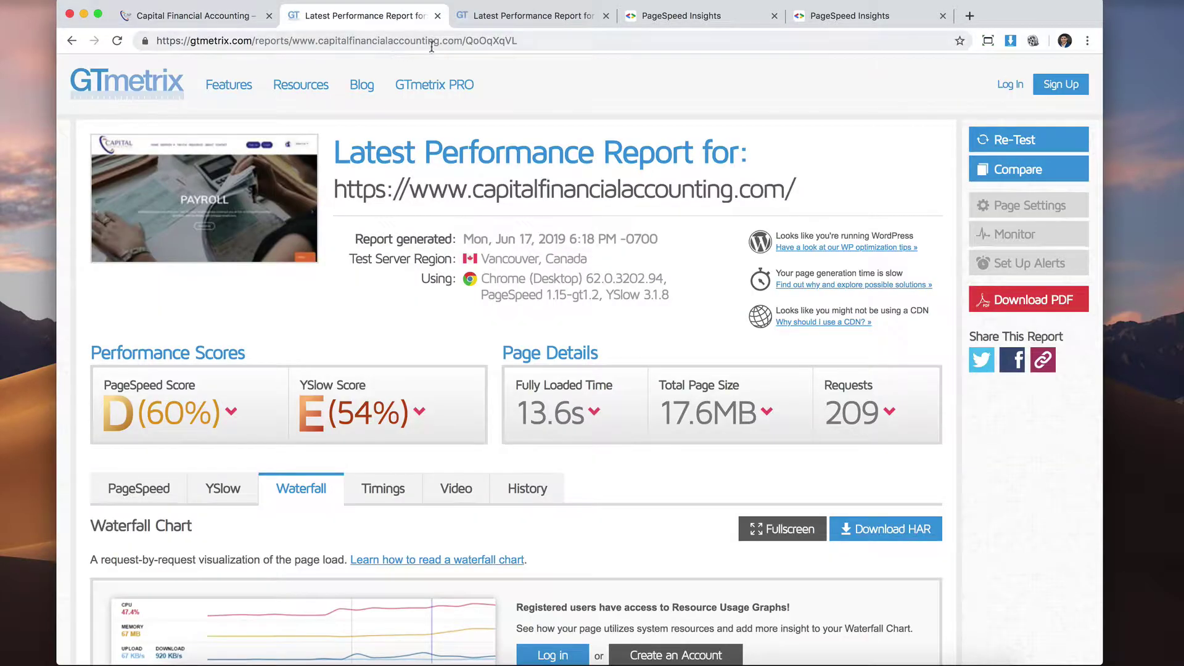
left_click(211, 18)
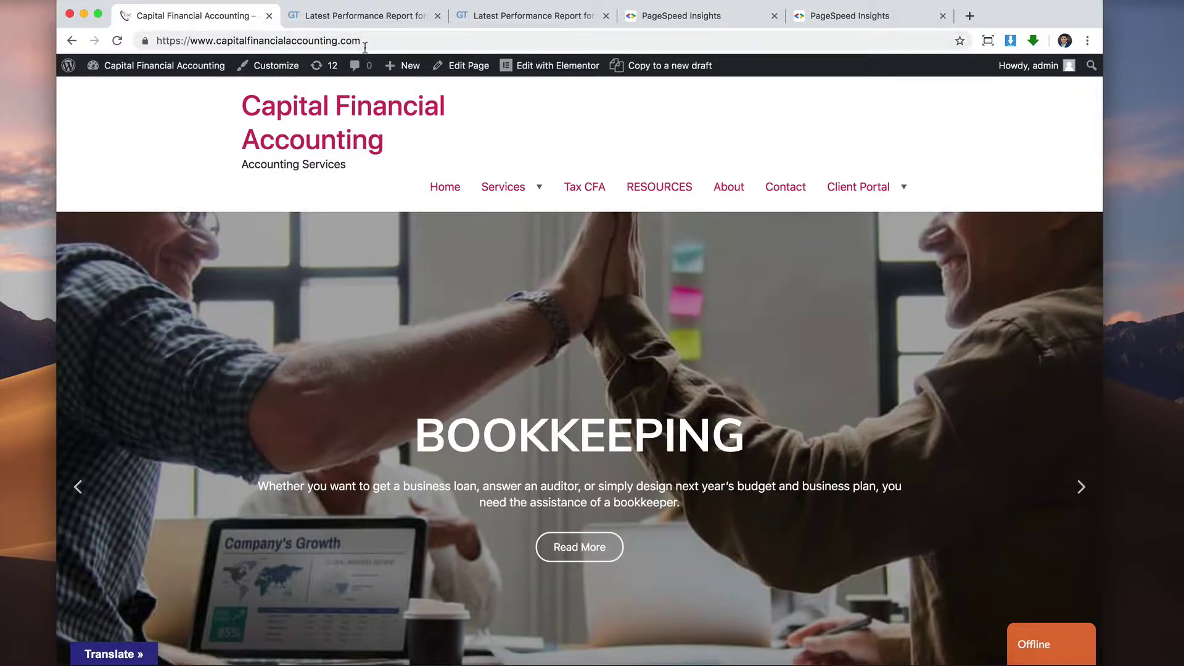
left_click(506, 34)
key("super+c")
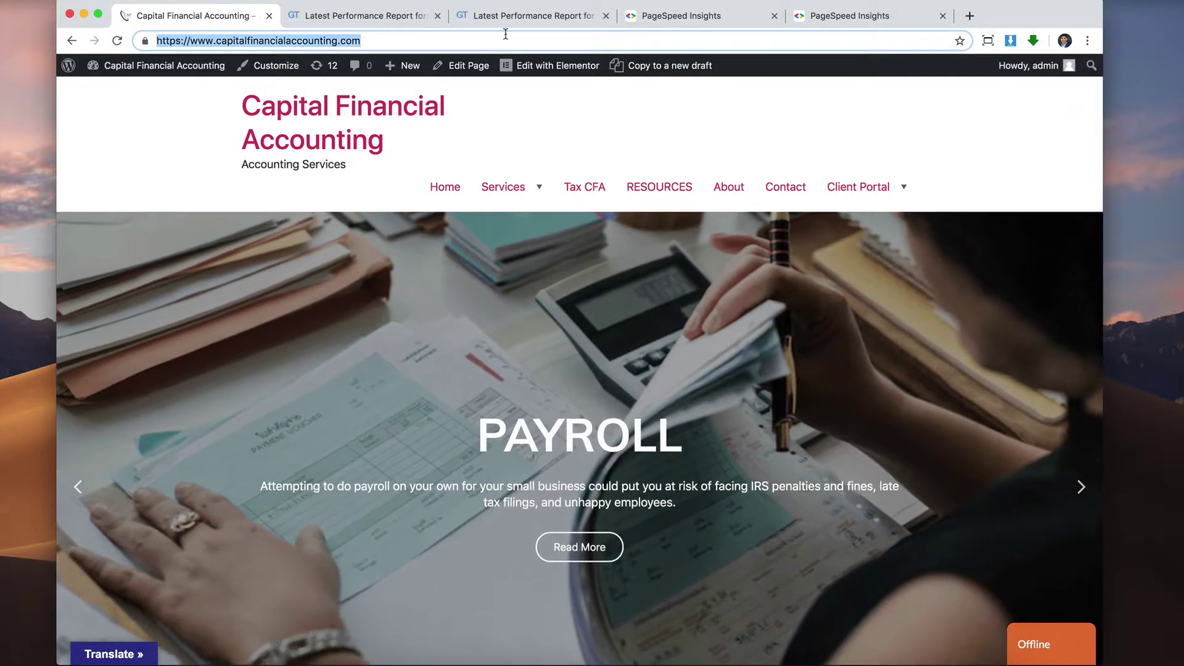
Step: Rerun PageSpeed Insights on the site in the copied results tab
left_click(524, 17)
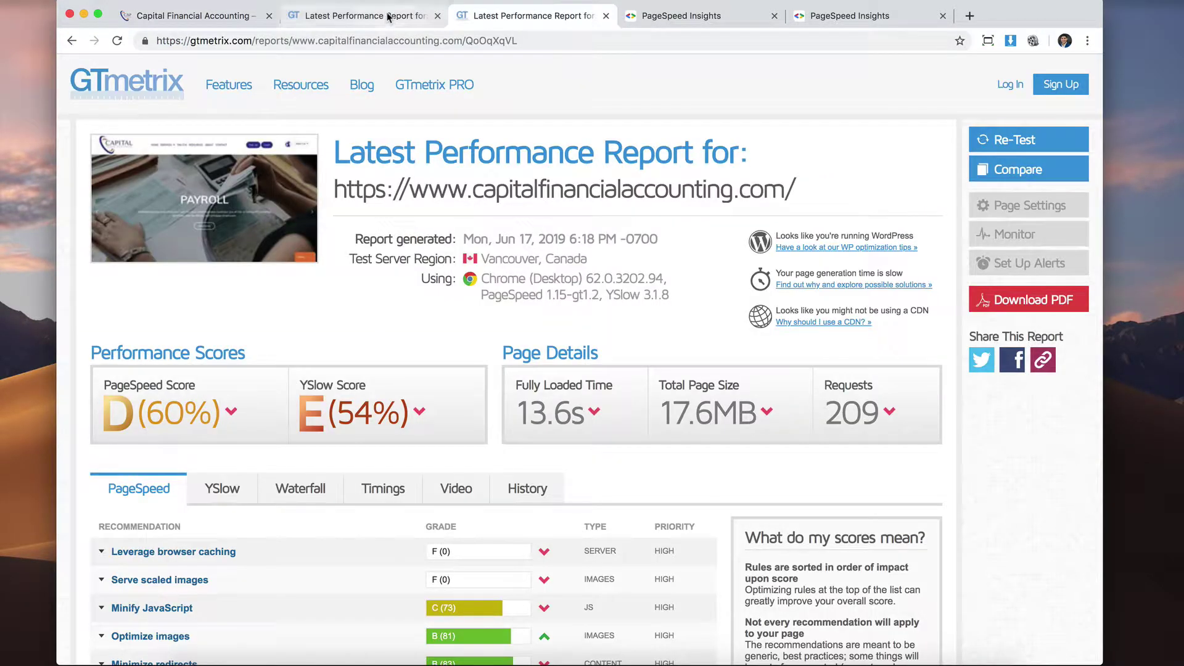
left_click(126, 85)
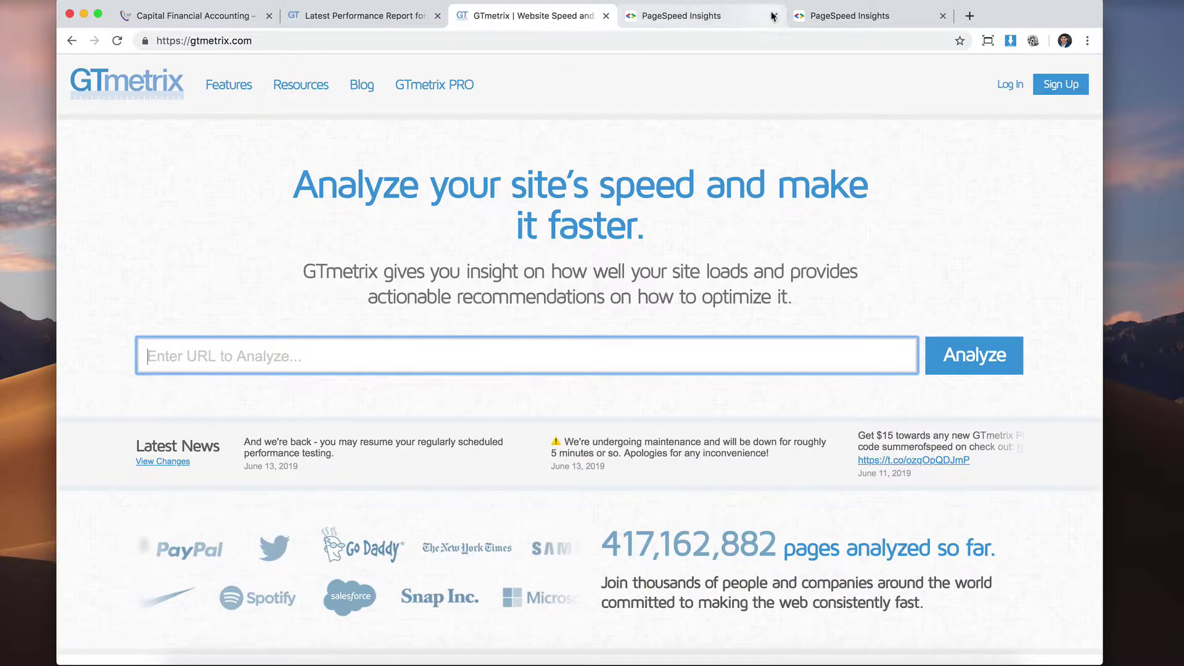
left_click(839, 23)
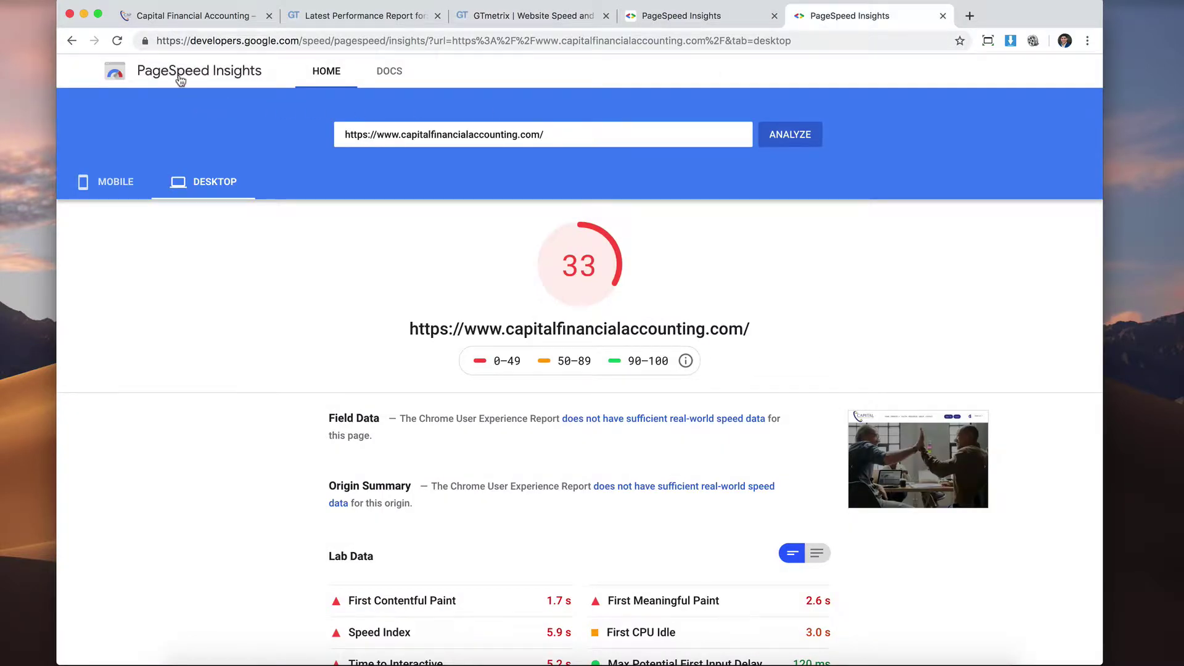
left_click(683, 133)
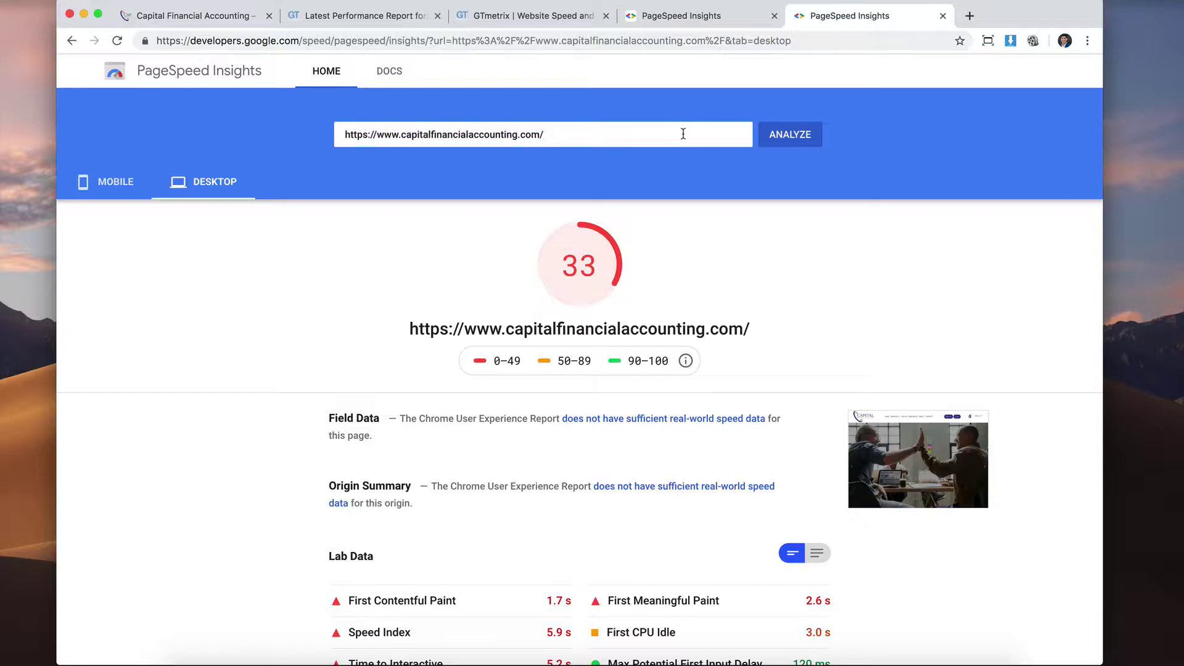
left_click(786, 133)
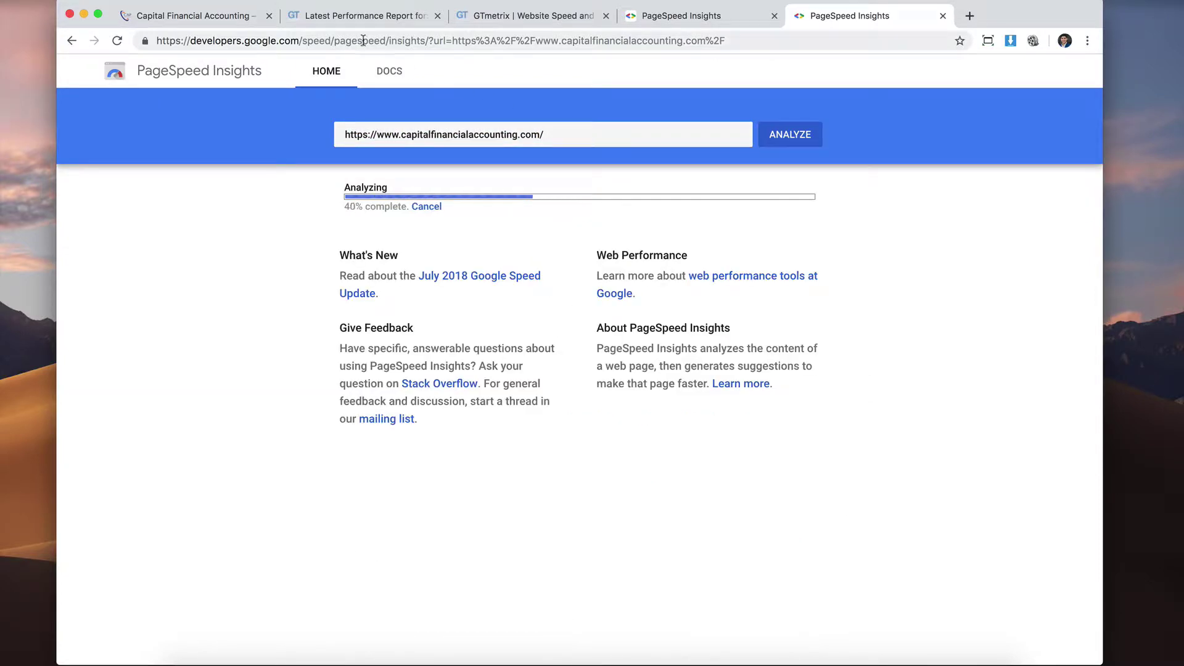
Step: Paste the site URL into GTmetrix, start its analysis, and monitor both tests' progress
left_click(351, 19)
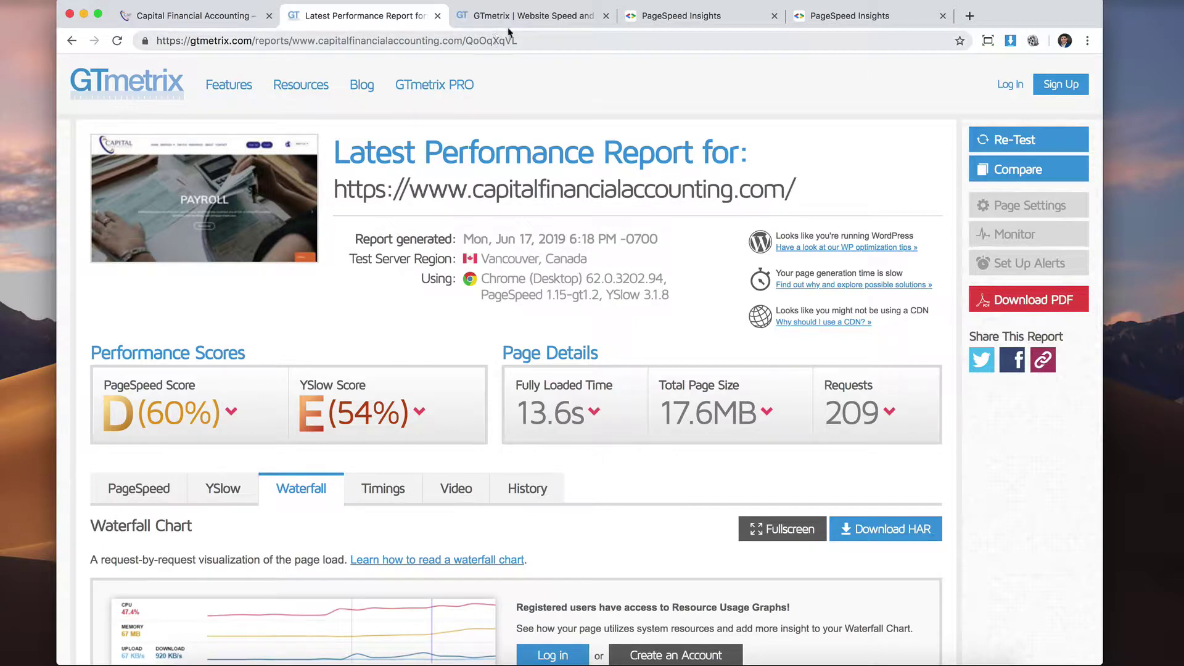
left_click(475, 17)
key("super+v")
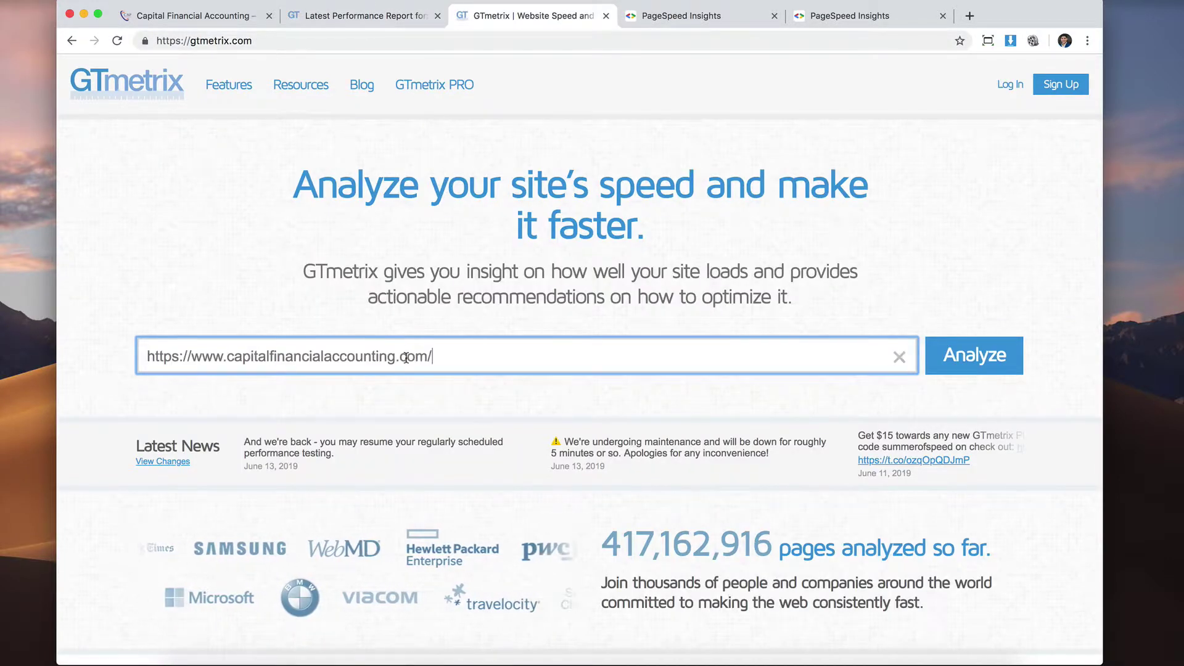
left_click(997, 367)
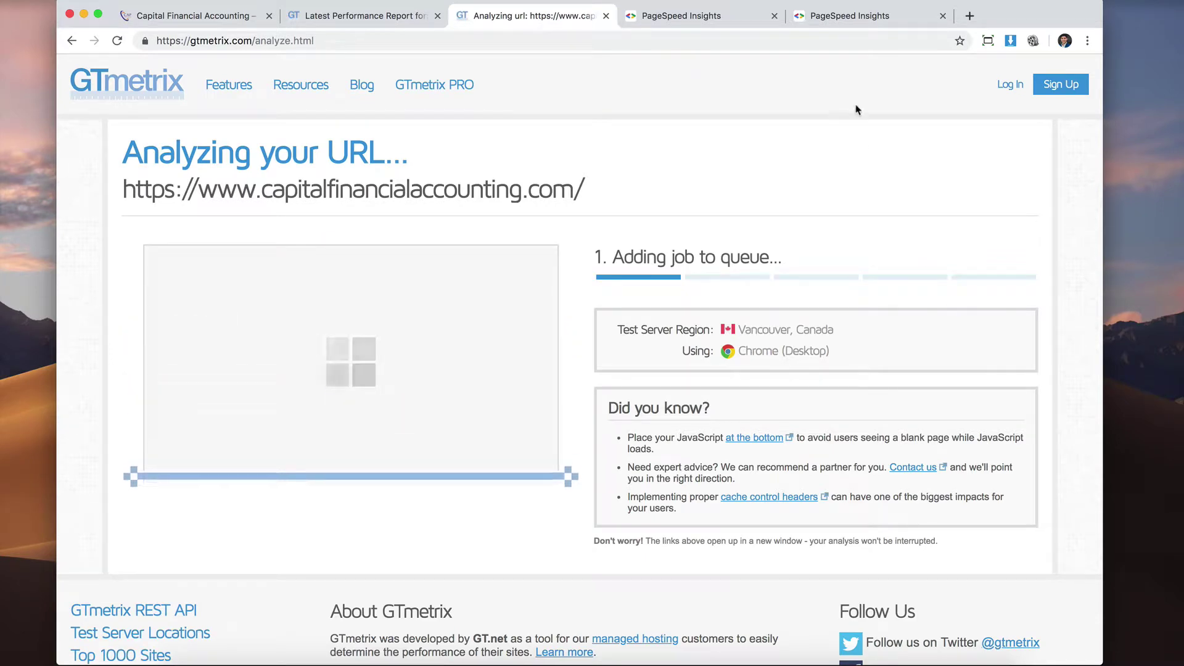
left_click(844, 18)
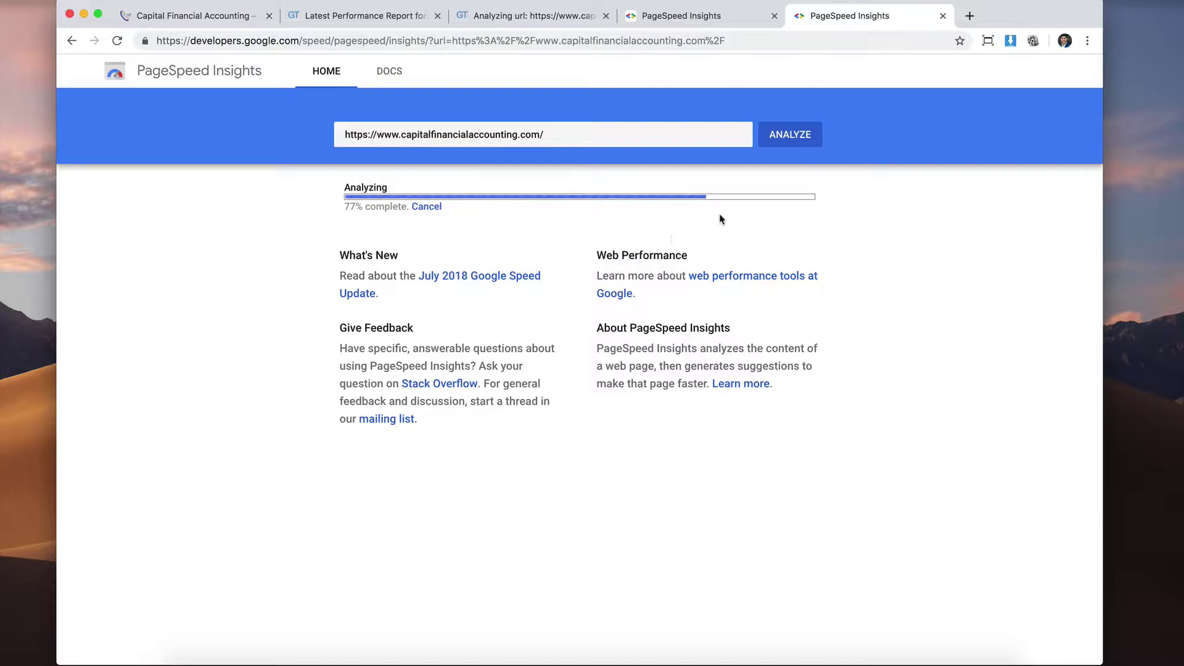
left_click(495, 24)
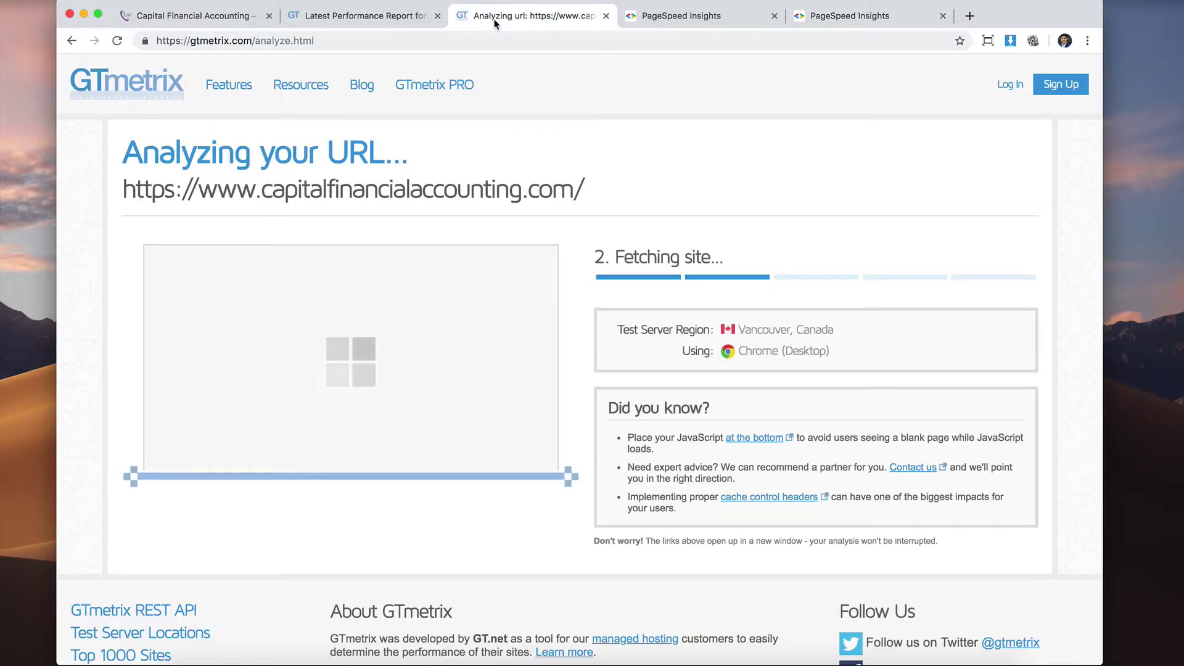
Step: Compare the rerun's PageSpeed scores, 12 mobile and 44 desktop, against the earlier 33 desktop score
left_click(862, 23)
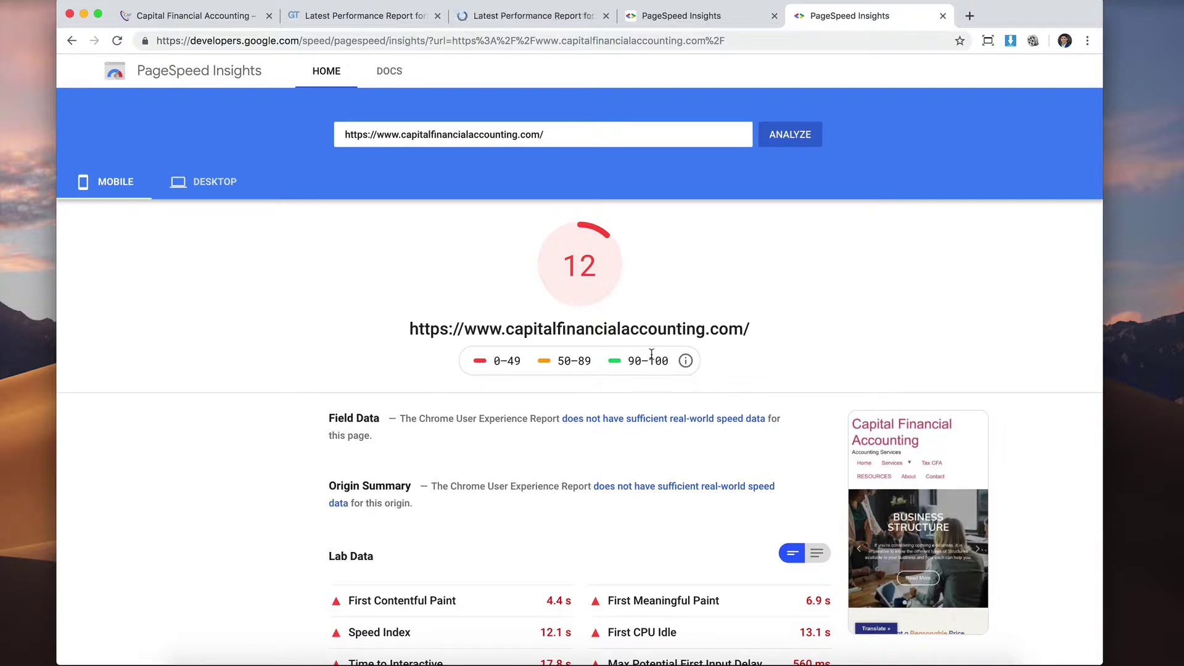
left_click(217, 182)
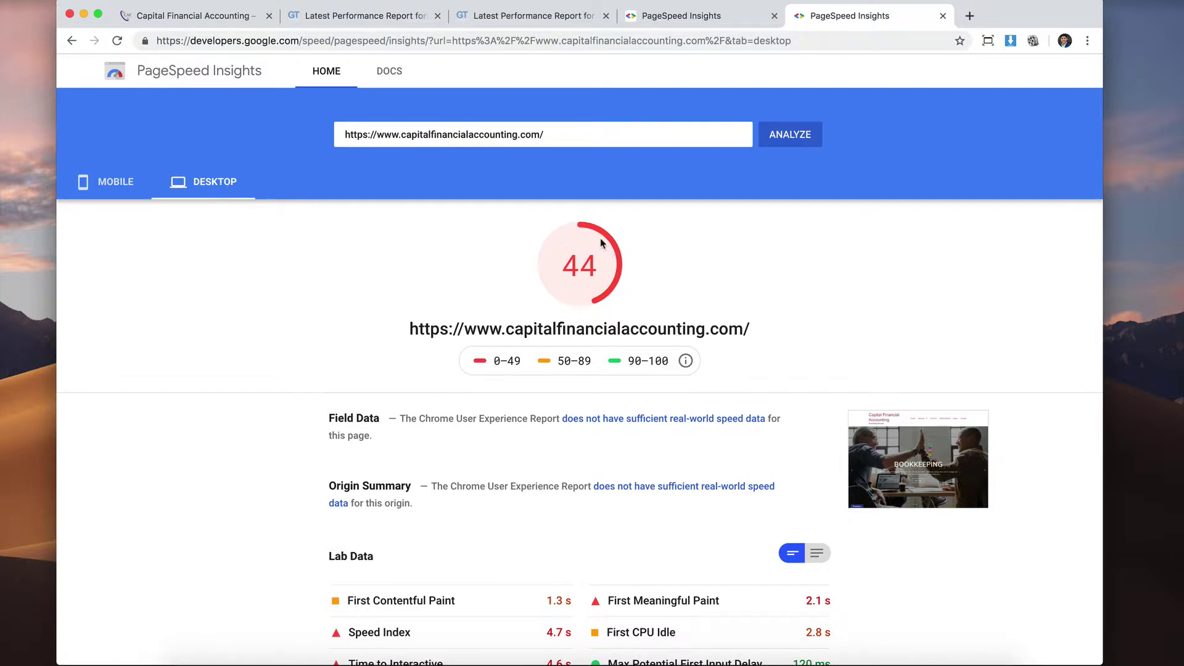
left_click(682, 16)
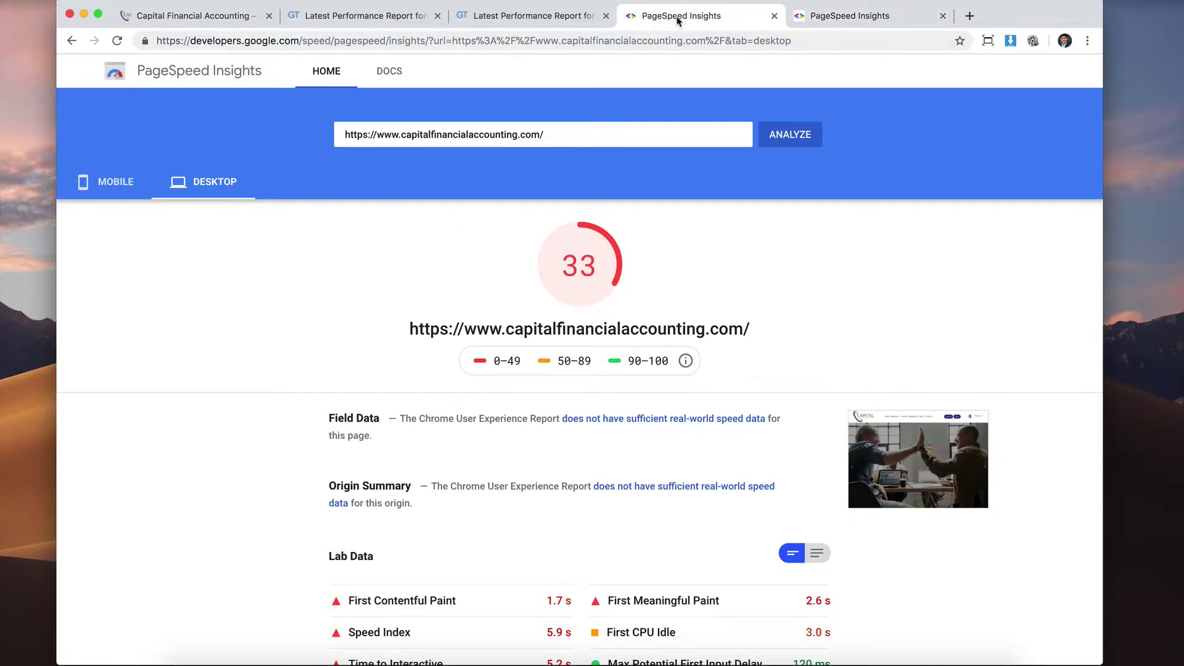
left_click(846, 18)
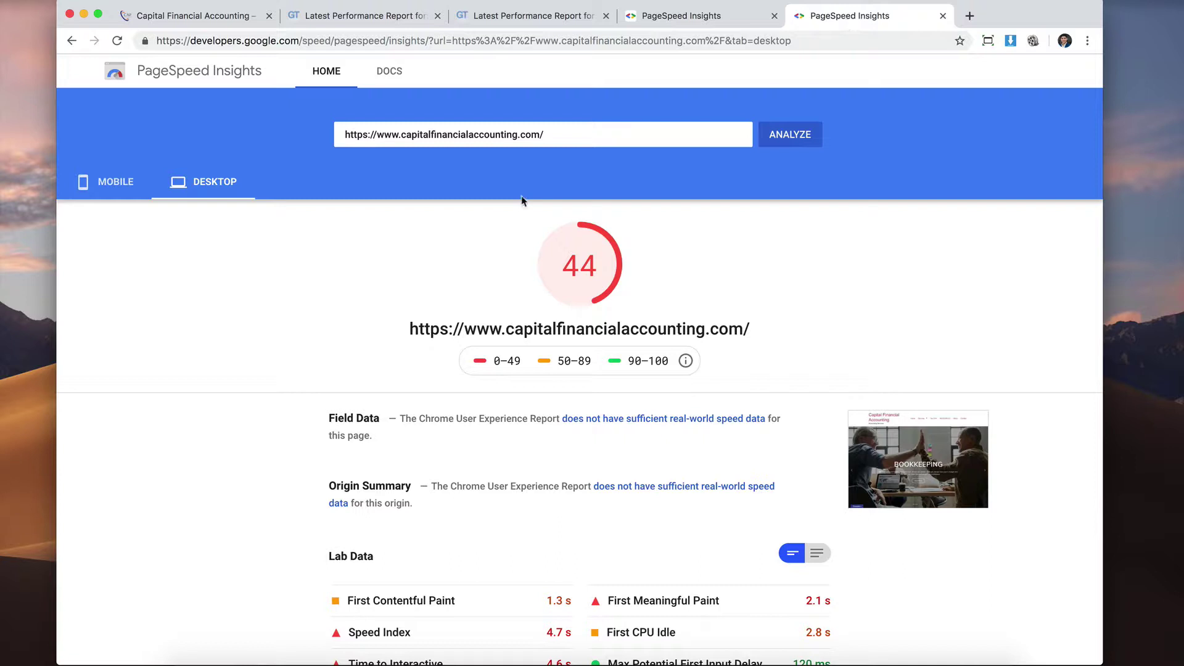
left_click(100, 180)
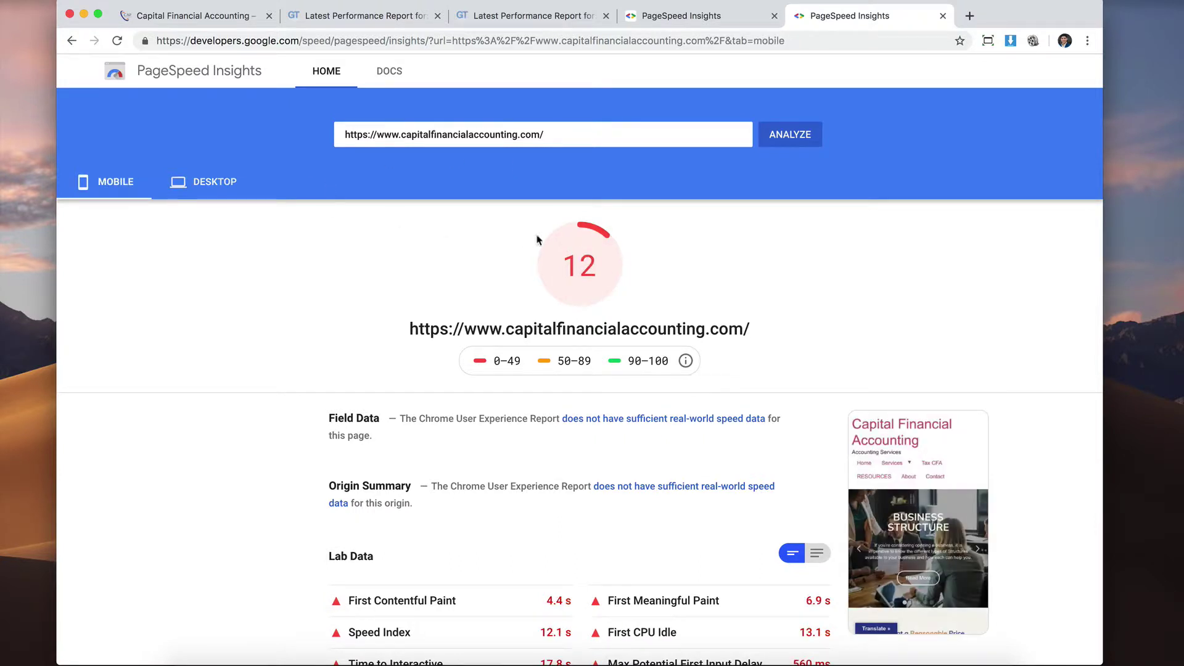
left_click(197, 184)
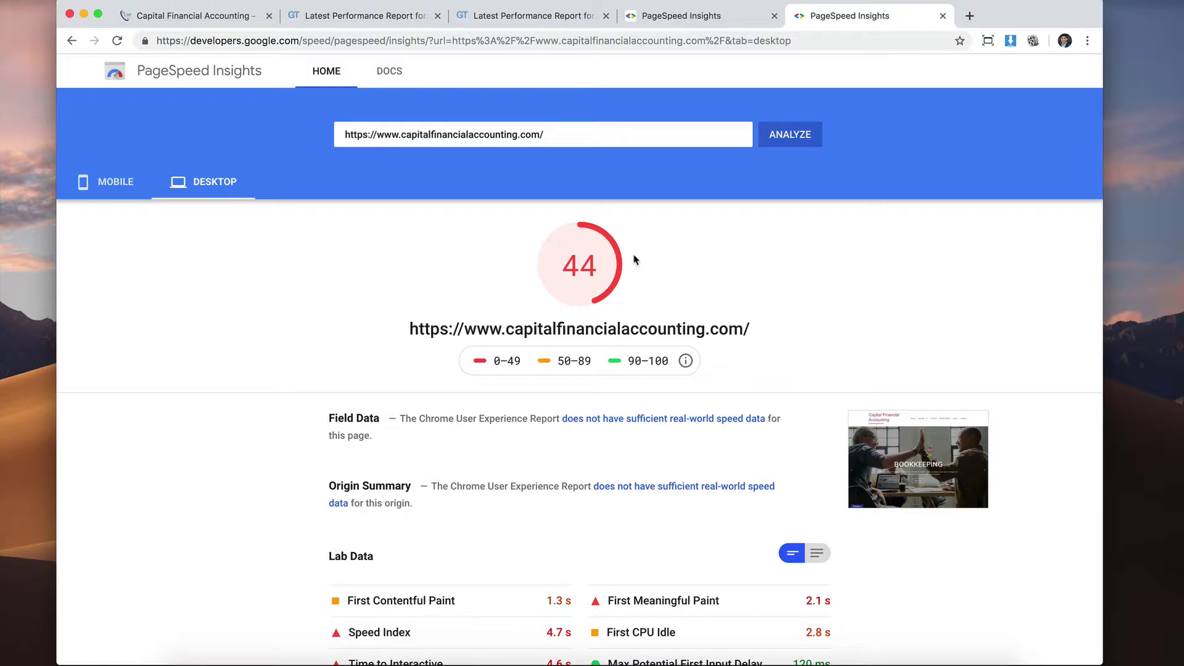
left_click(727, 25)
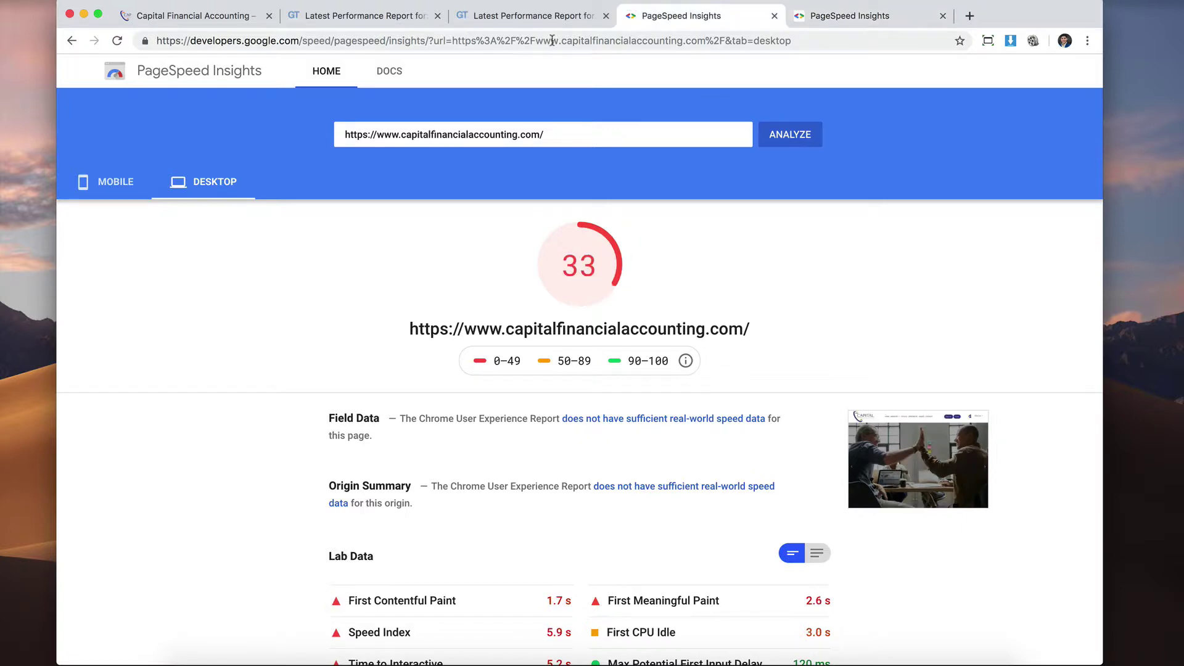
Step: Flip between the newer 64% and earlier 60% GTmetrix reports to compare their grades
left_click(534, 17)
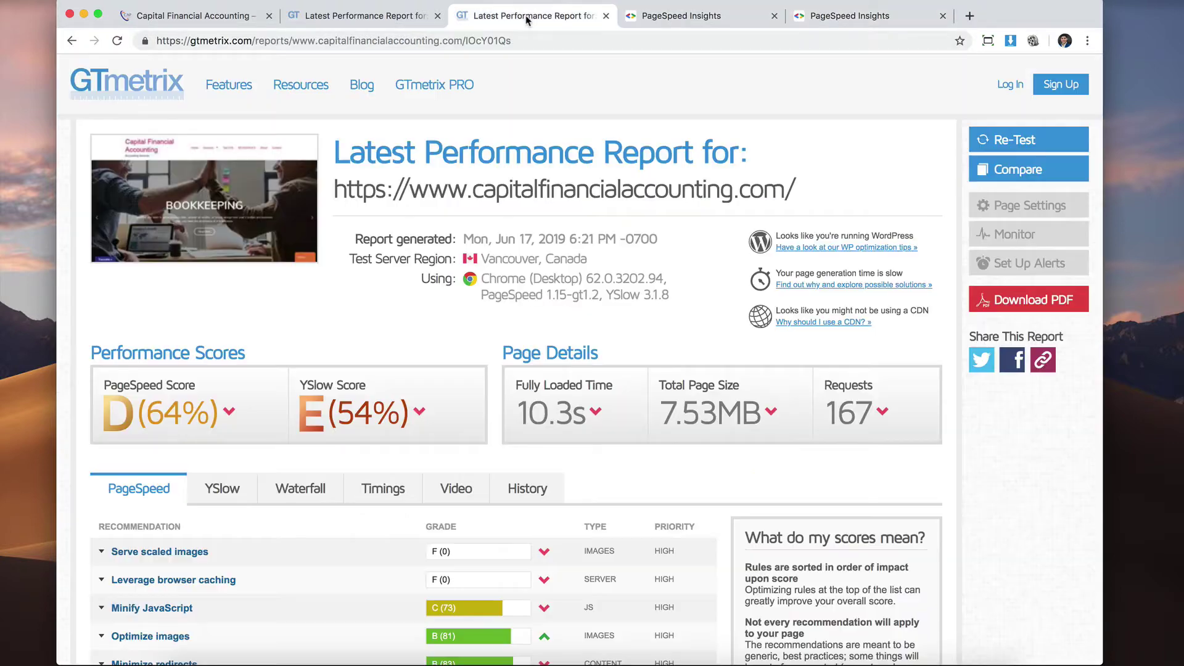
left_click(389, 19)
left_click(476, 21)
left_click(379, 22)
left_click(498, 24)
left_click(362, 22)
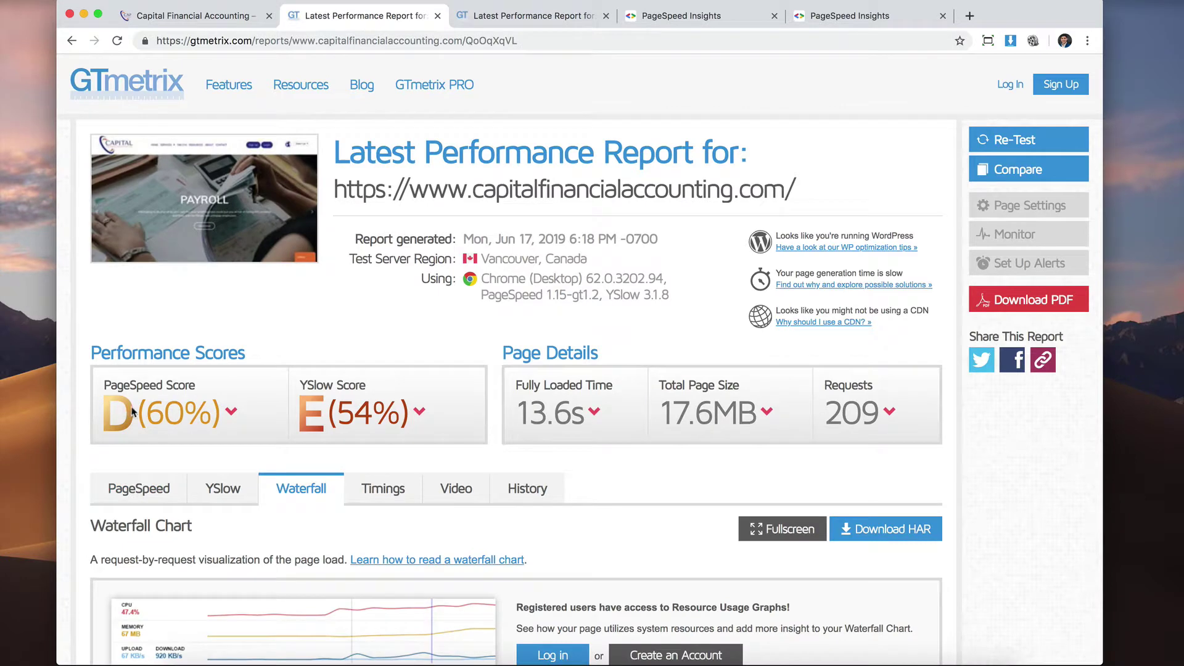
left_click(540, 16)
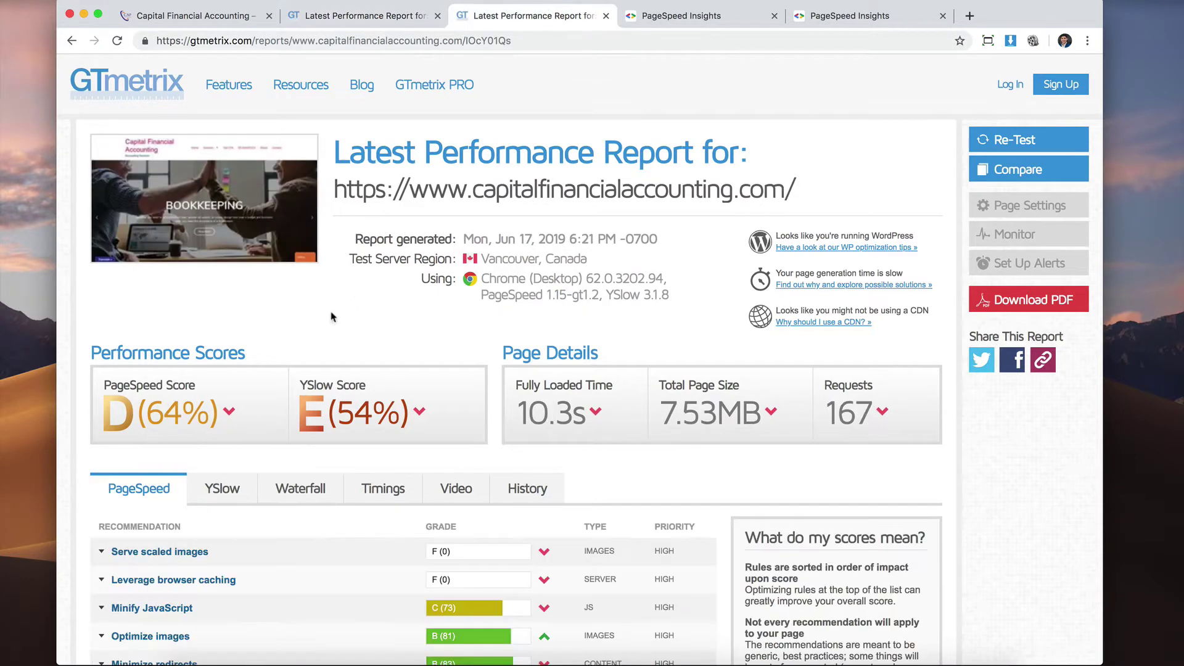
left_click(359, 24)
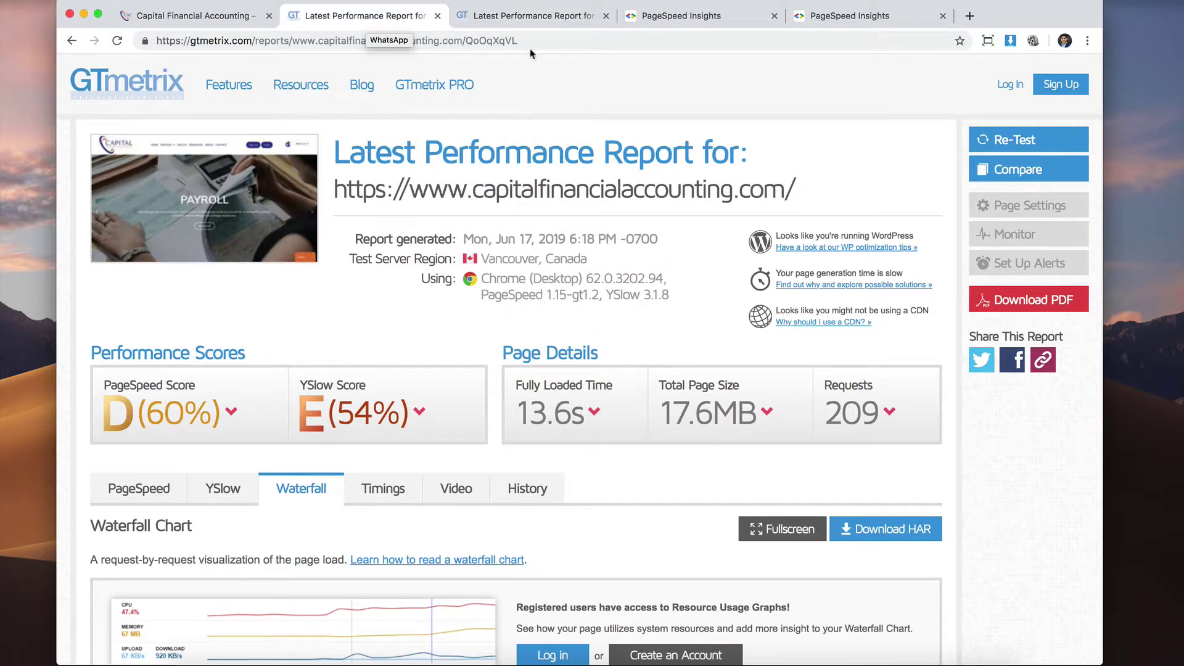
left_click(526, 26)
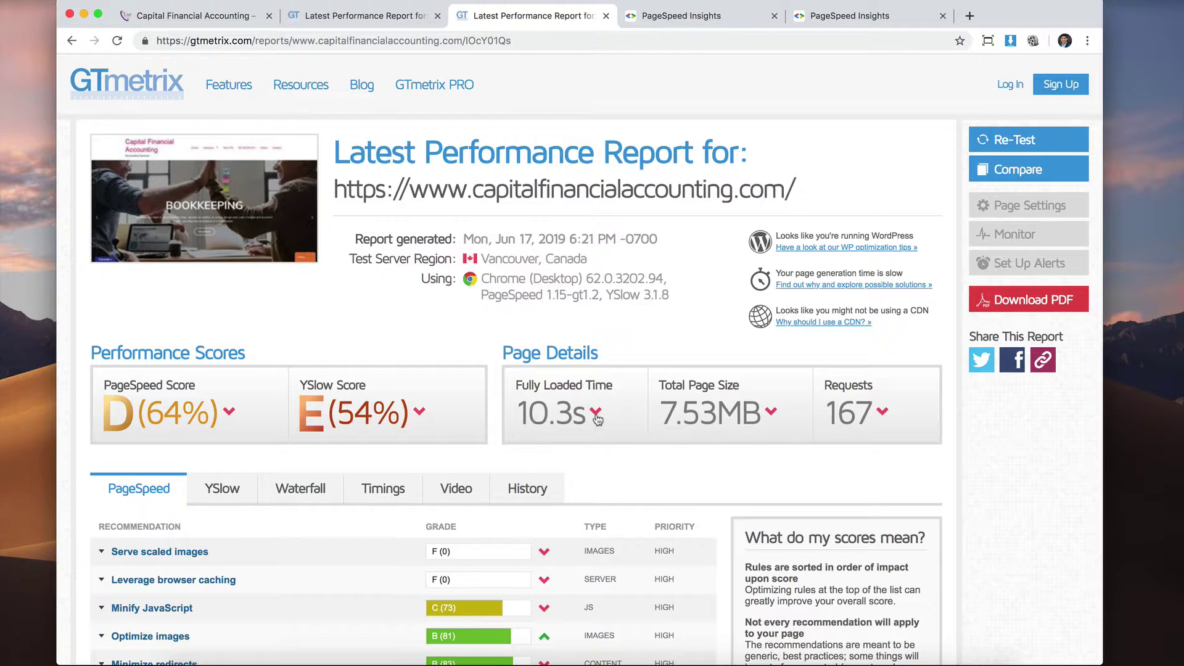
left_click(388, 20)
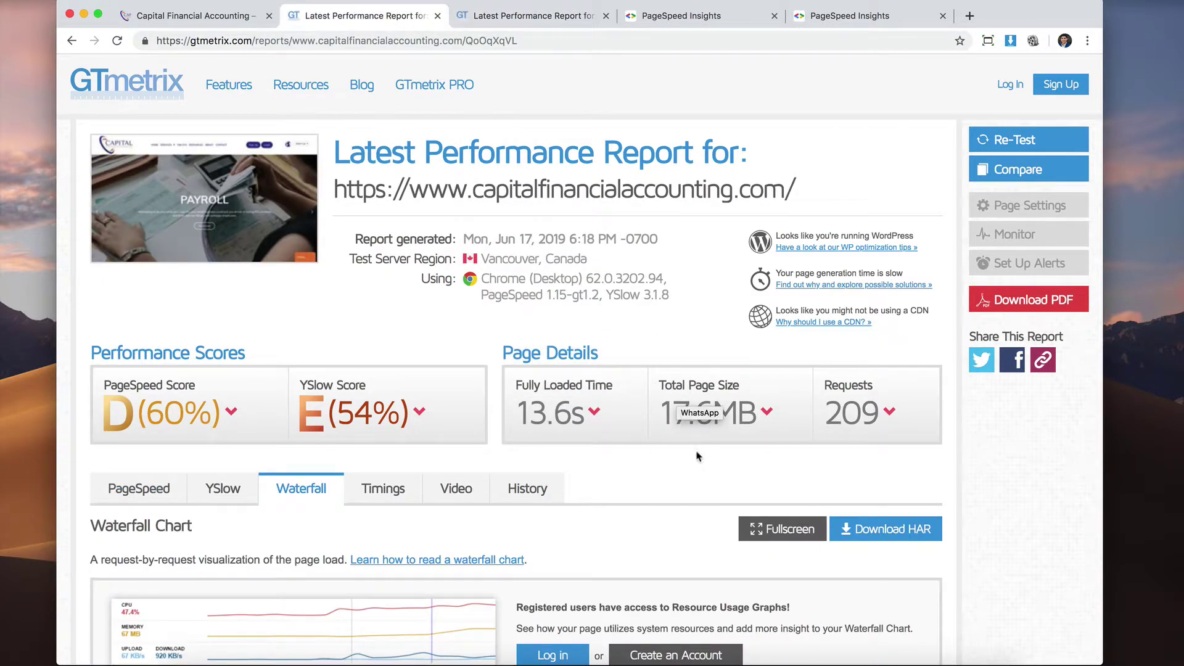
Step: Compare page details: 10.3s, 7.53MB, 167 requests versus 13.6s, 17.6MB, 209 requests
scroll(697, 451, "down", 2)
scroll(697, 451, "down", 1)
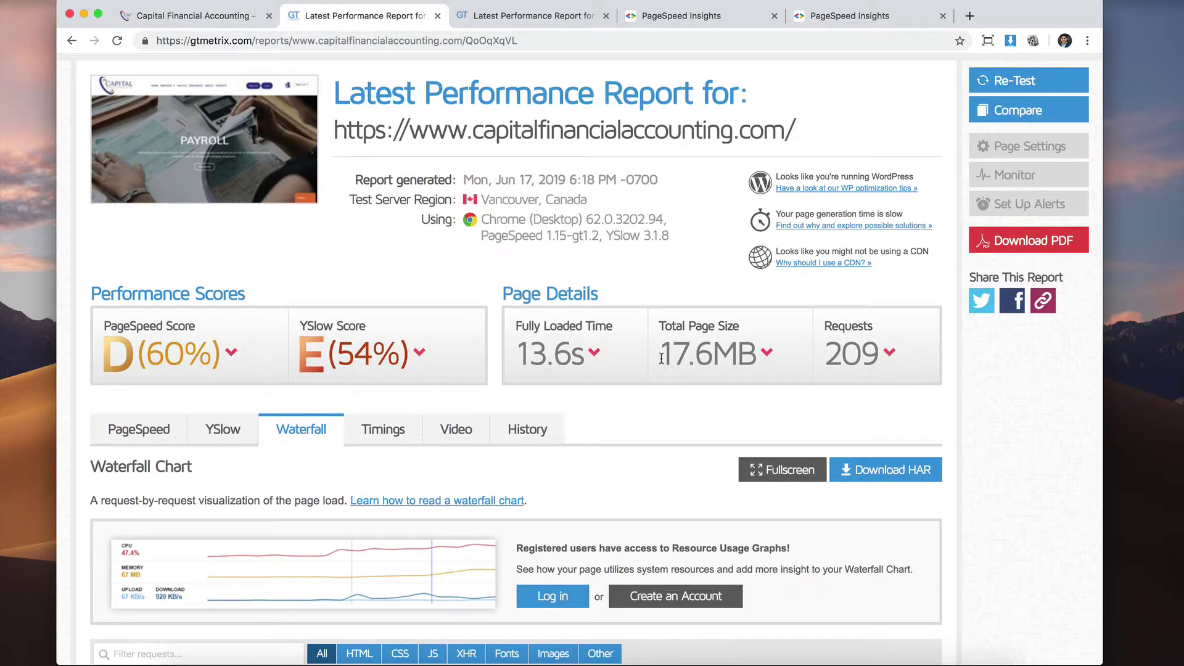
left_click(515, 23)
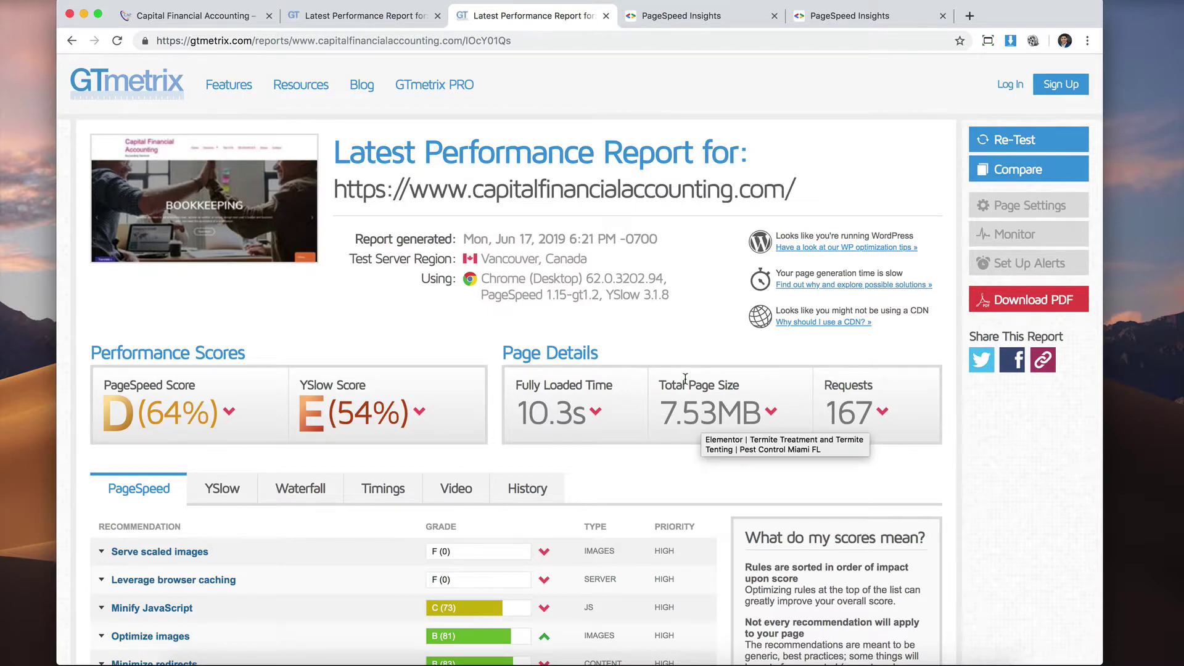
left_click(381, 26)
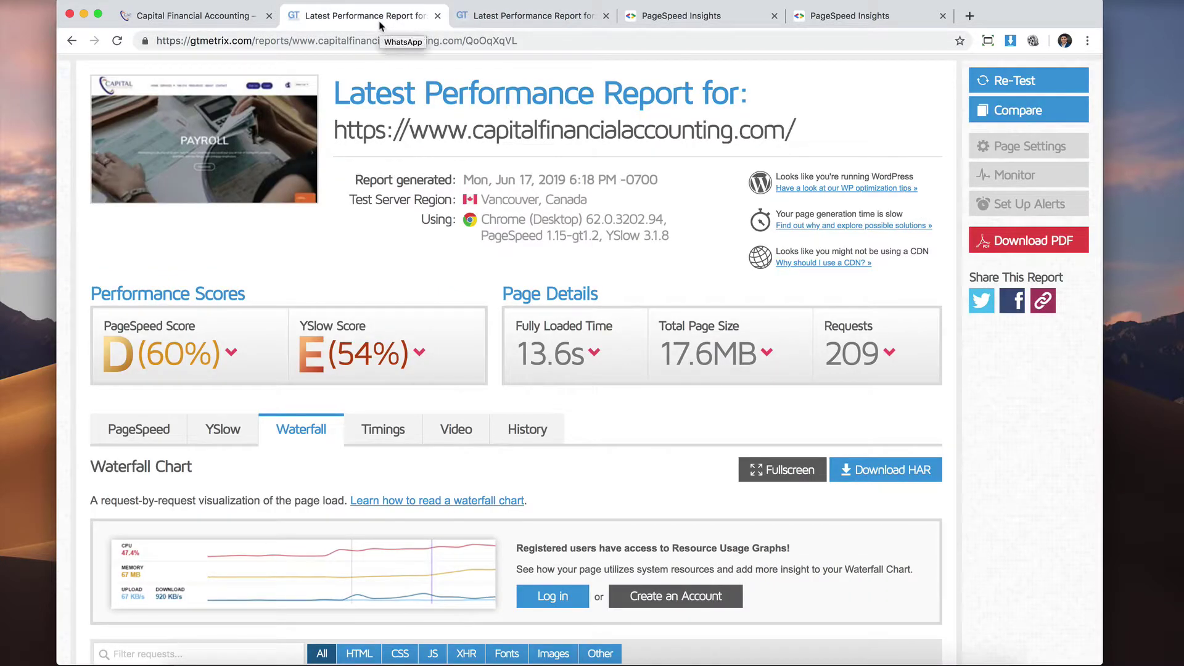
left_click(534, 21)
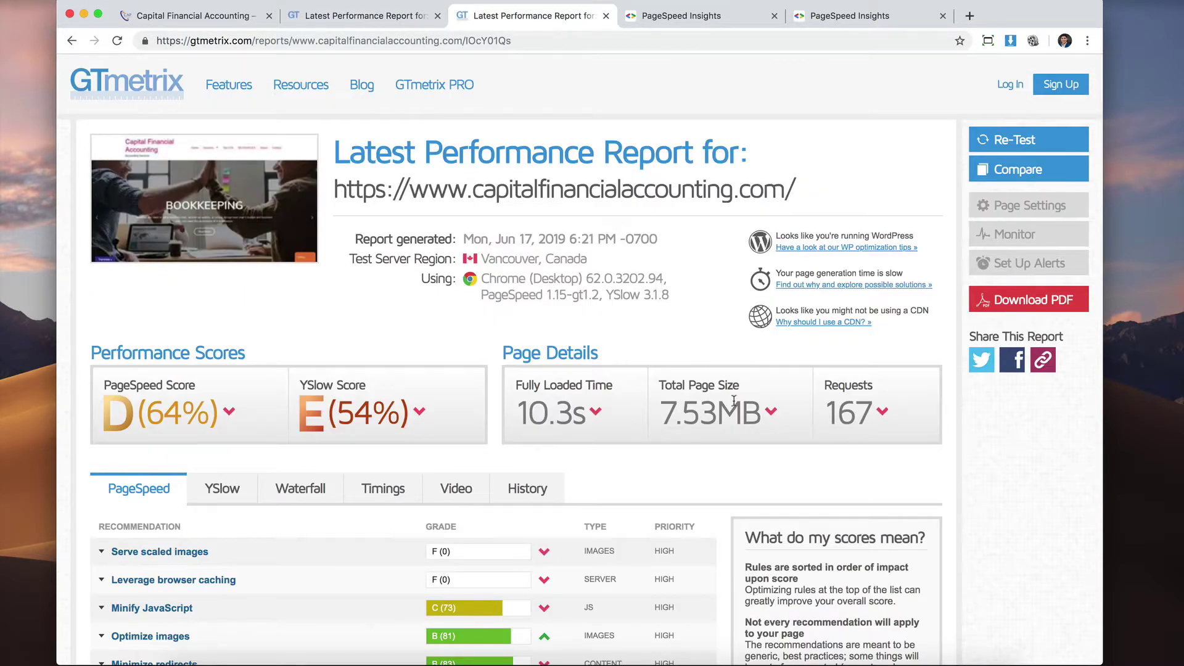
scroll(733, 404, "down", 3)
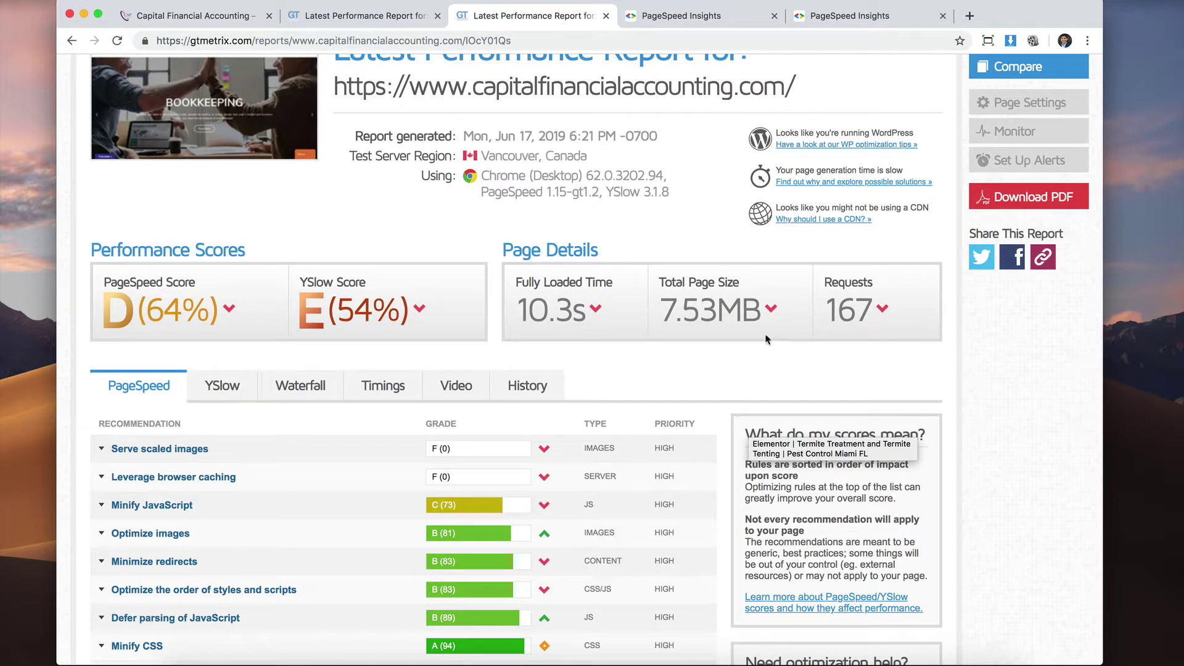
scroll(768, 340, "down", 3)
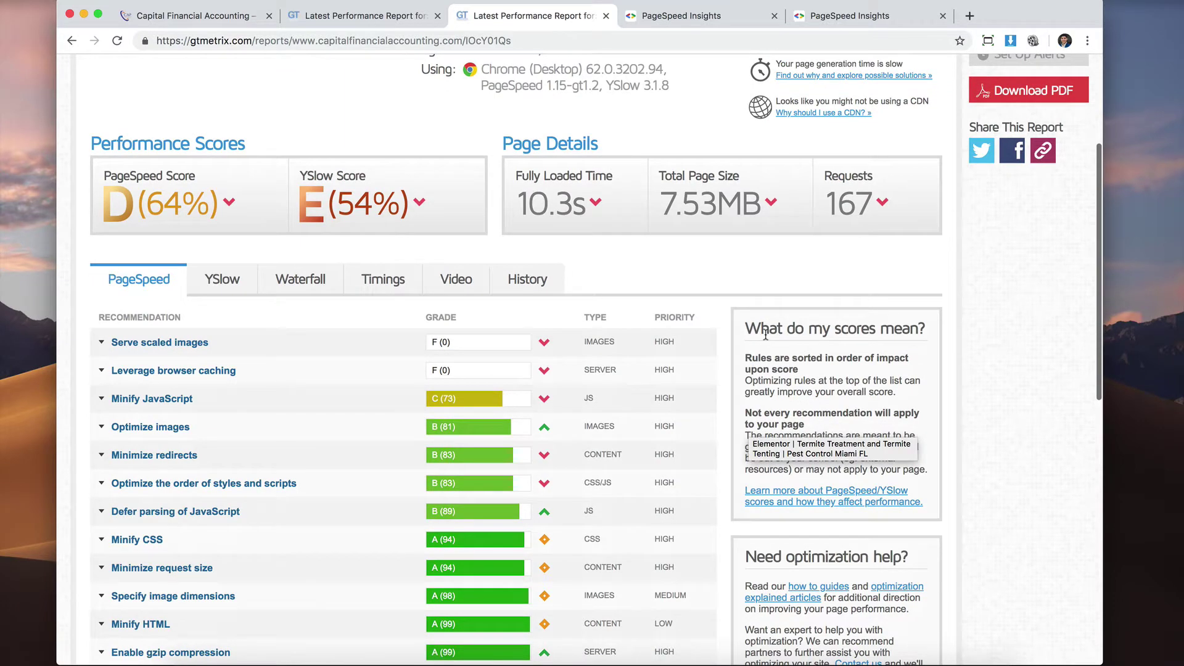